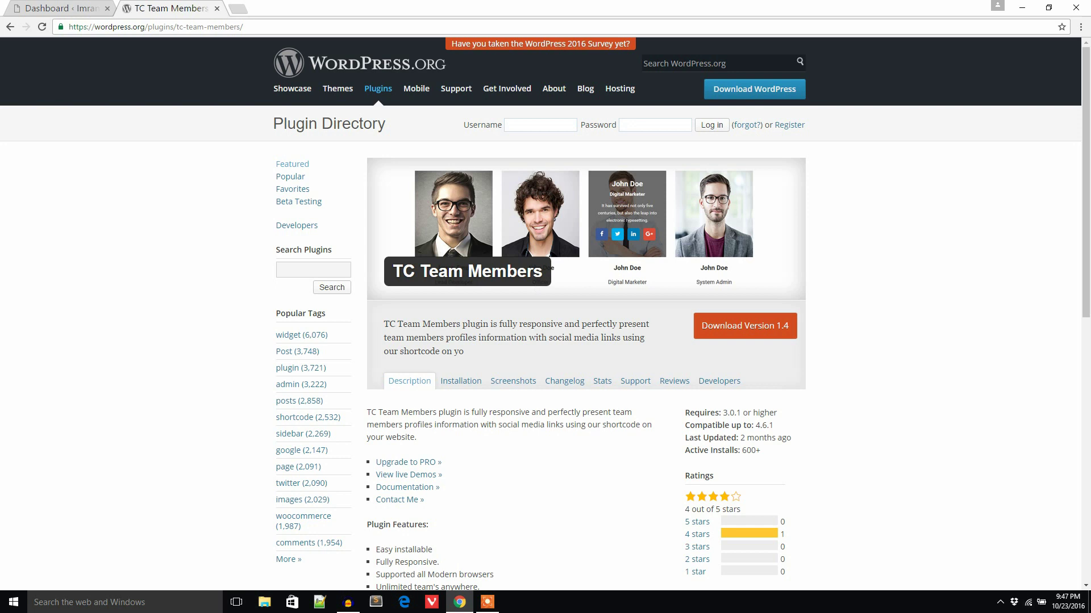
- Switch from the TC Team Members plugin tab back to the WordPress admin dashboard tab
key(ctrl+shift+Tab)
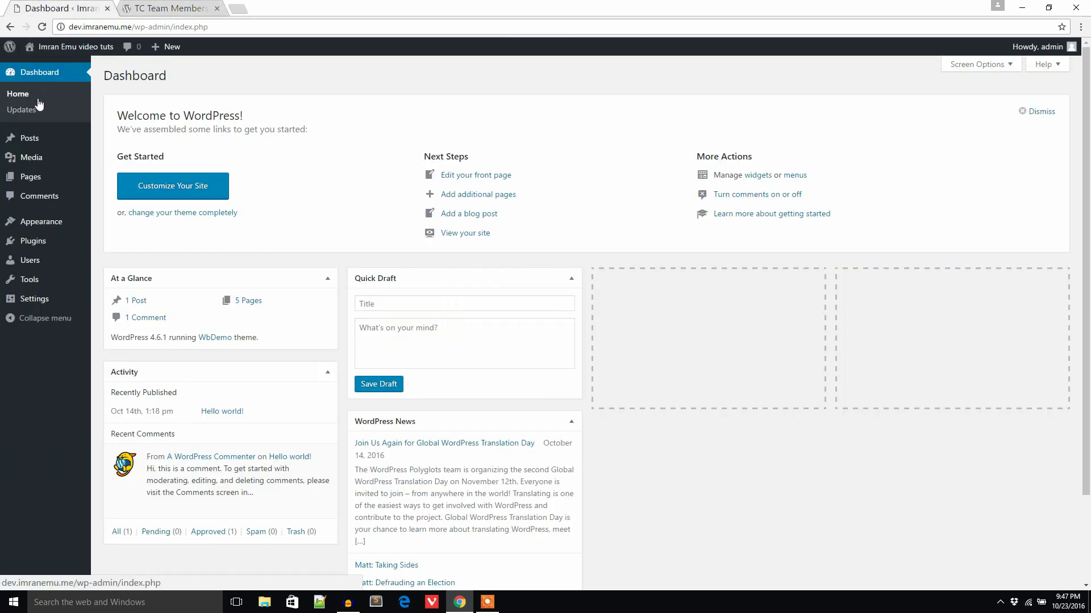
- Open Plugins > Add New and copy the 'TC Team Members' title from its directory page
mouse_move(44, 246)
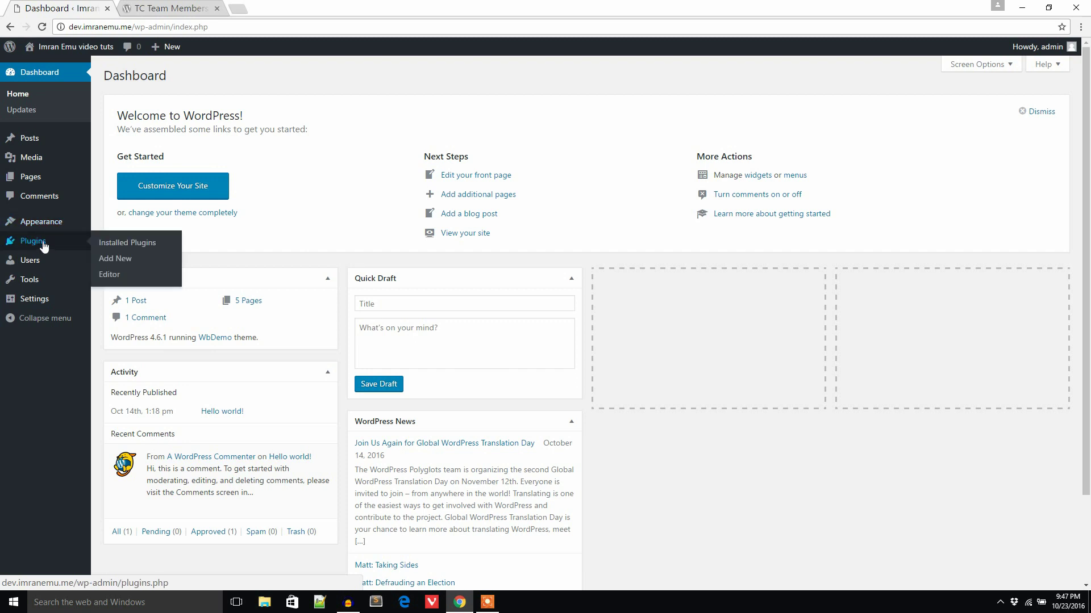
click(123, 265)
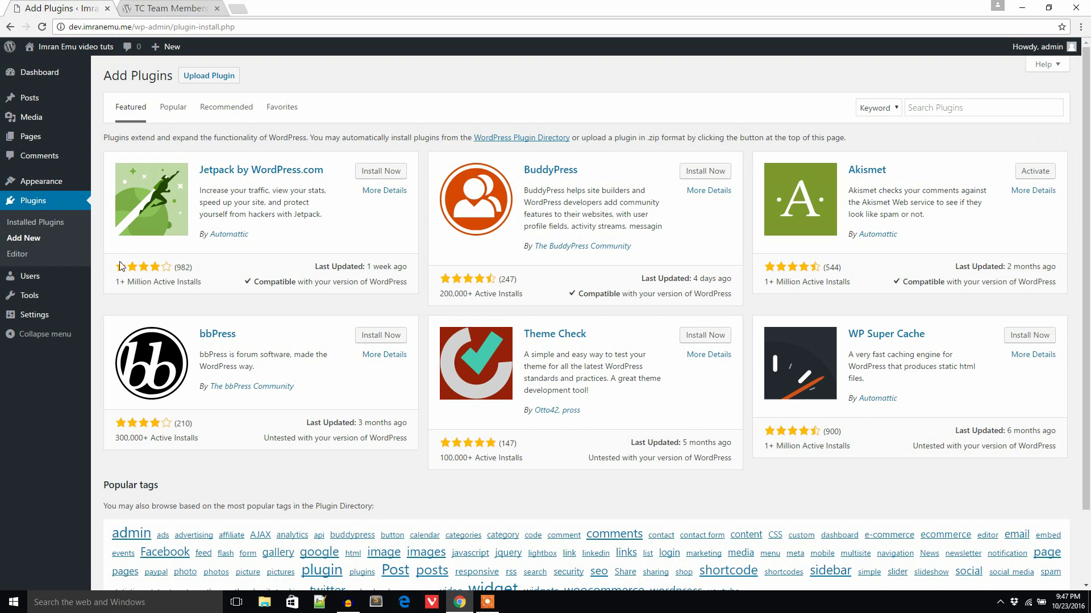
click(178, 10)
drag(546, 284, 394, 271)
right_click(398, 271)
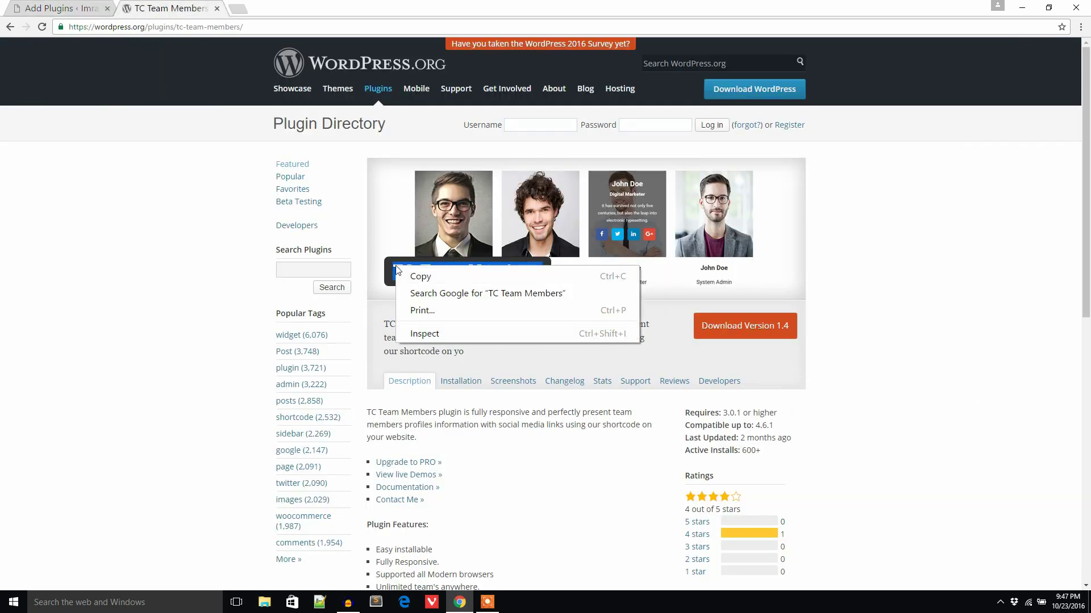
click(400, 276)
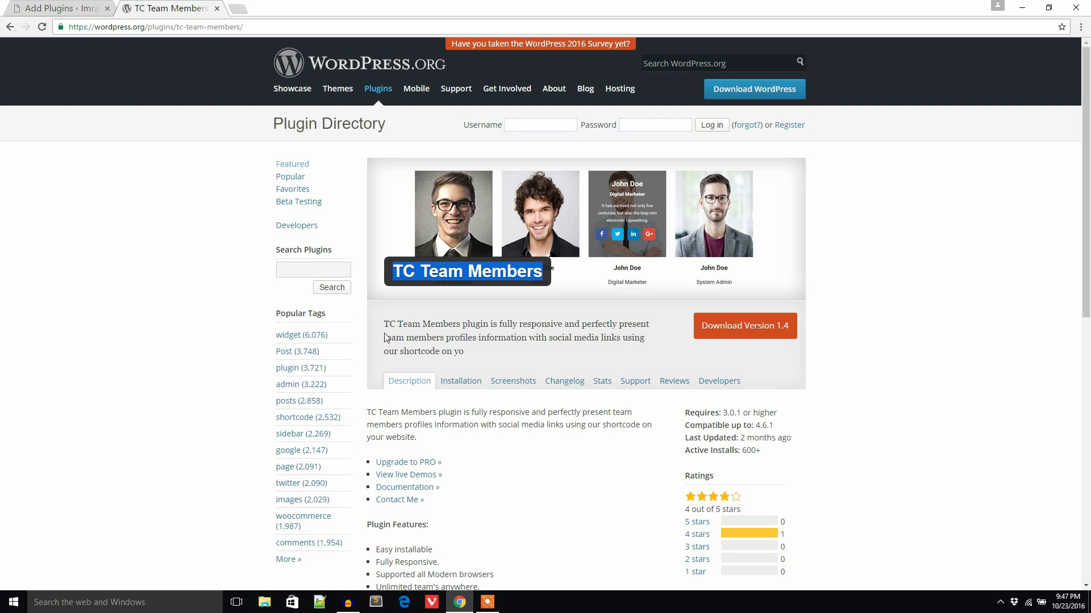
click(63, 8)
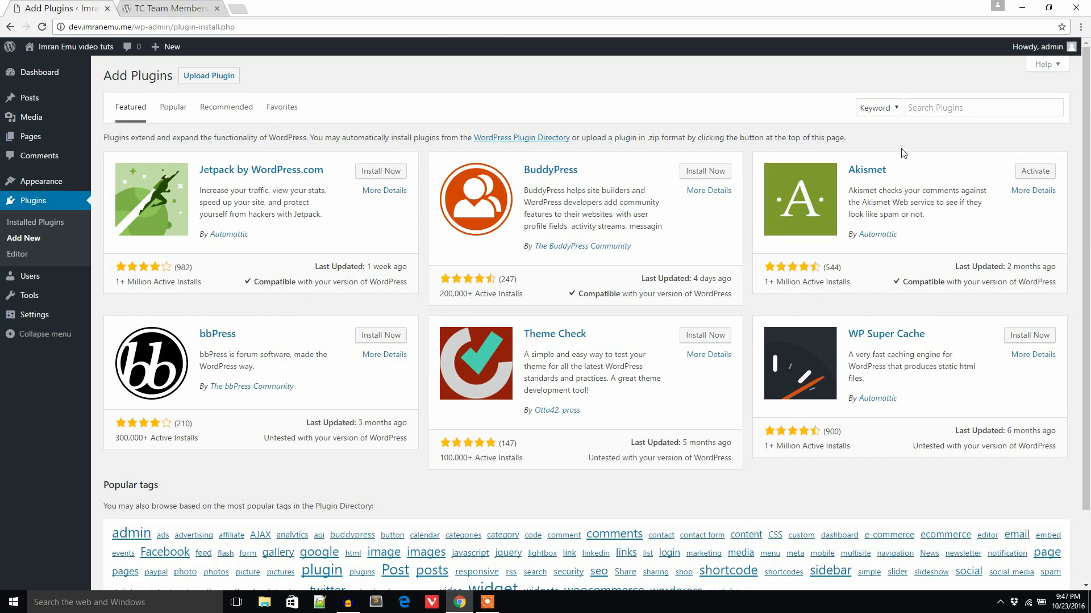
click(947, 110)
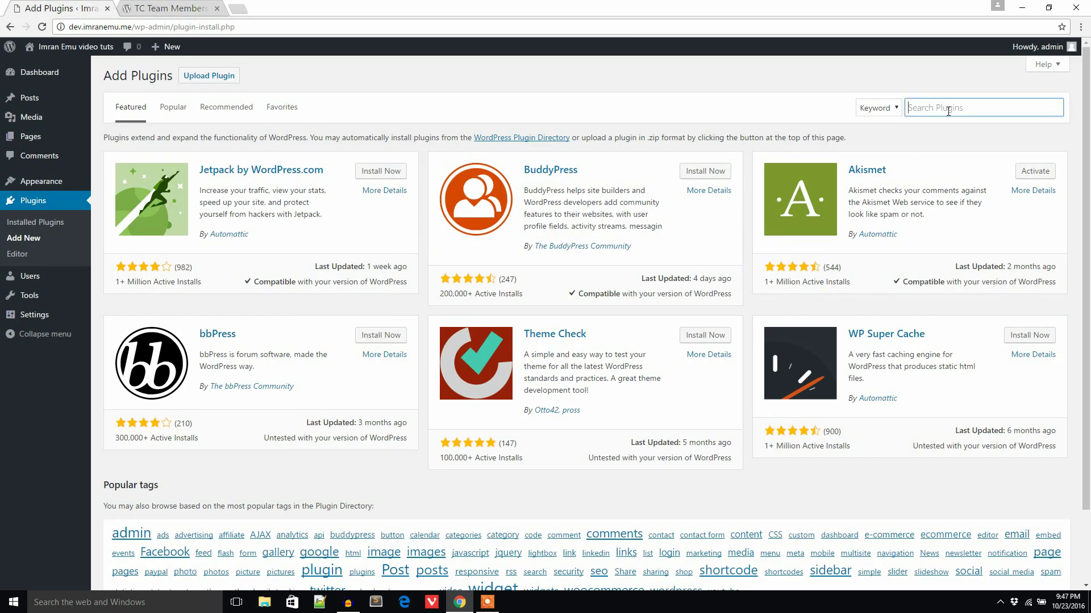
- Search for 'TC Team Members', then install and activate the plugin
key(ctrl+v)
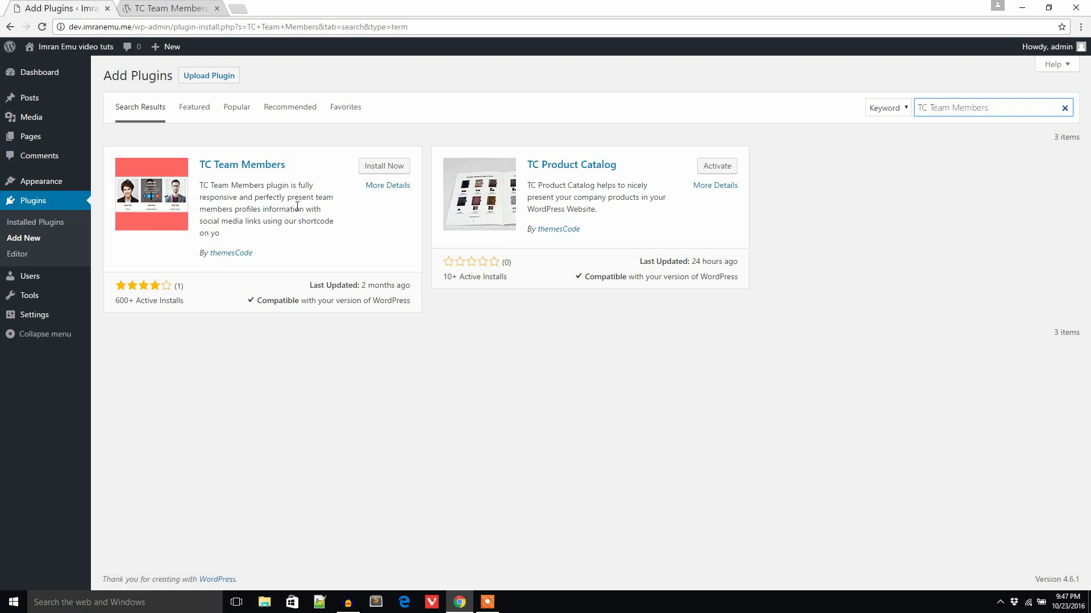
click(384, 167)
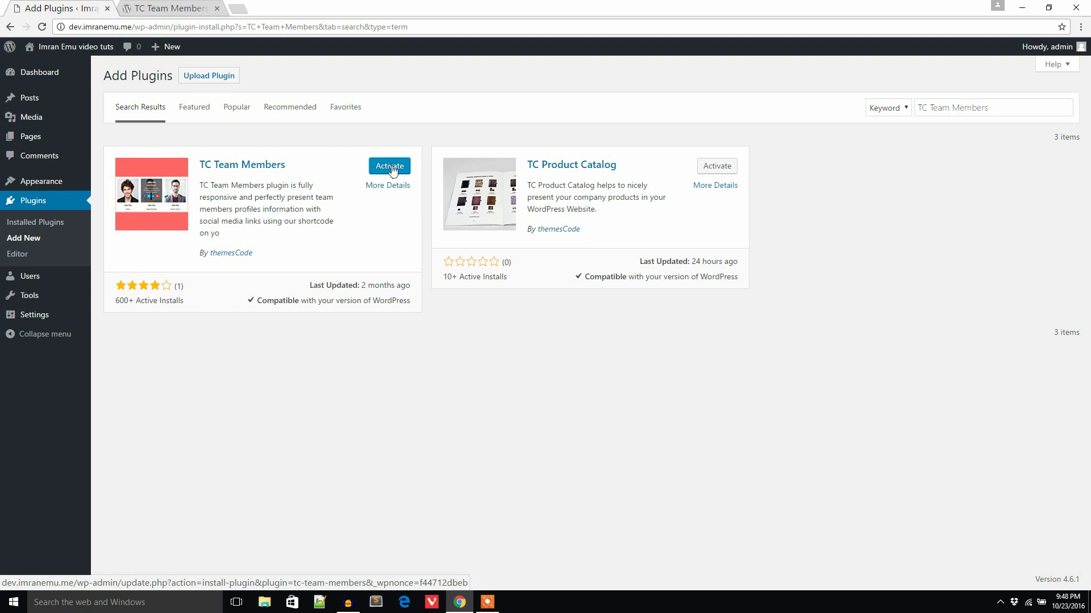
click(390, 167)
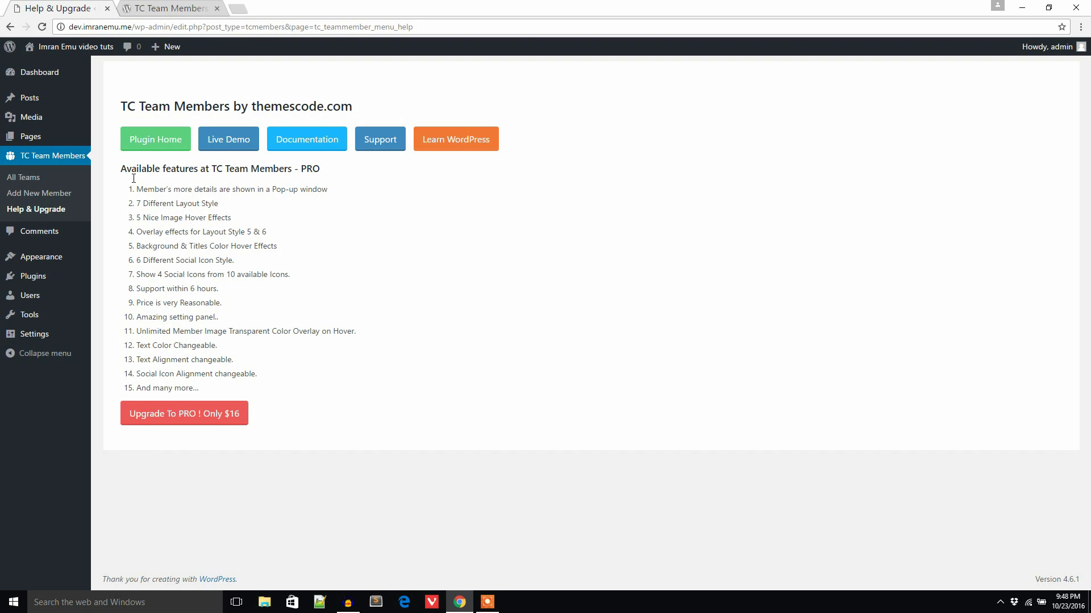
- Open the TC Team Members Plugin Home link in a new tab and switch to it
right_click(162, 144)
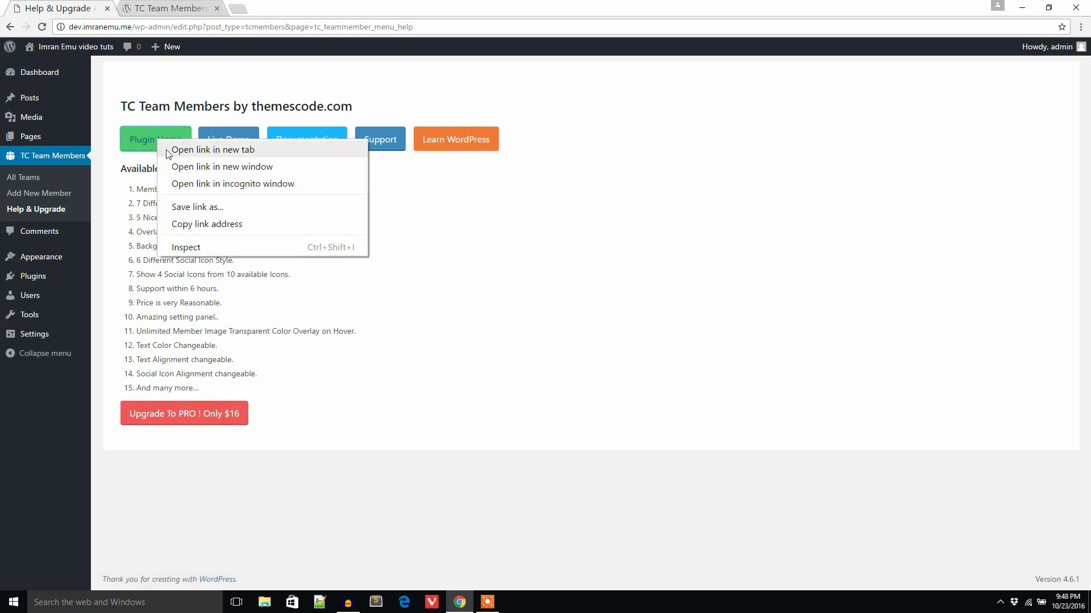
click(170, 148)
key(ctrl+Tab)
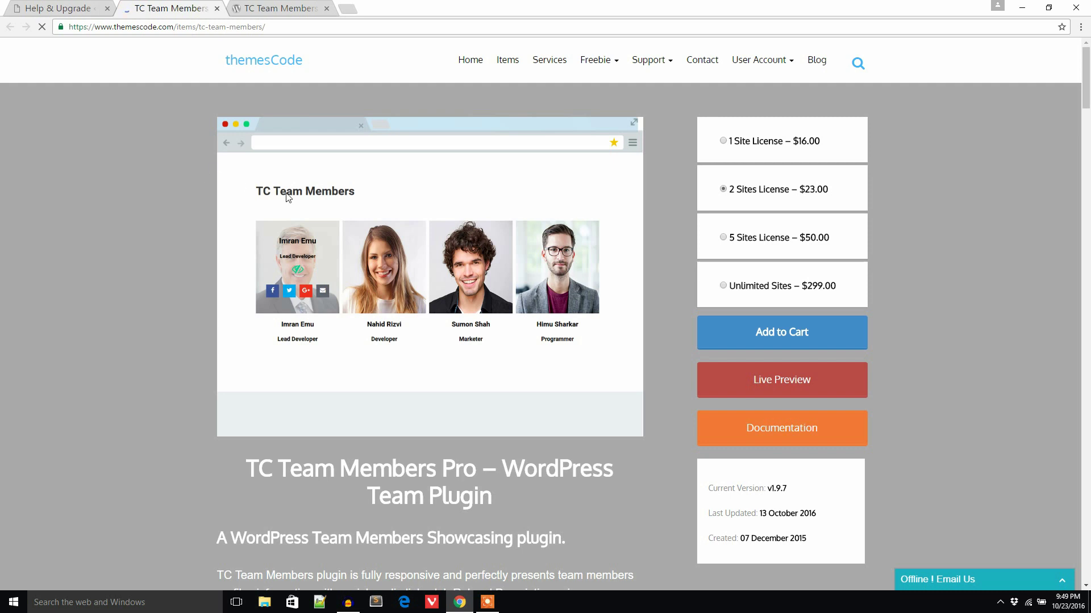
- Browse the TC Team Members Pro features on themescode.com, then go back to Help & Upgrade
scroll(350, 321, down, 2)
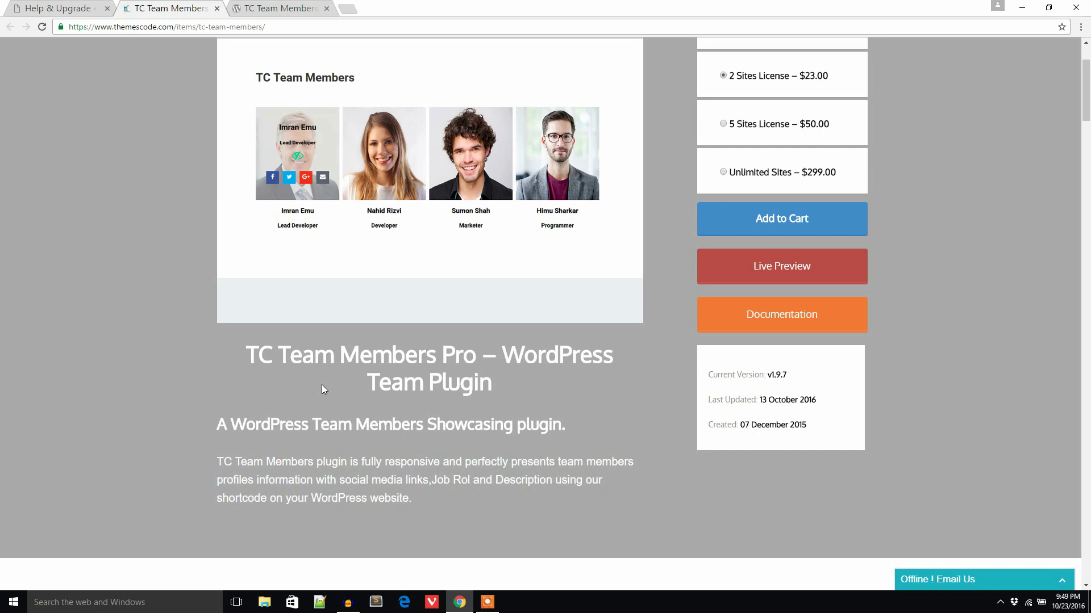
scroll(434, 370, down, 9)
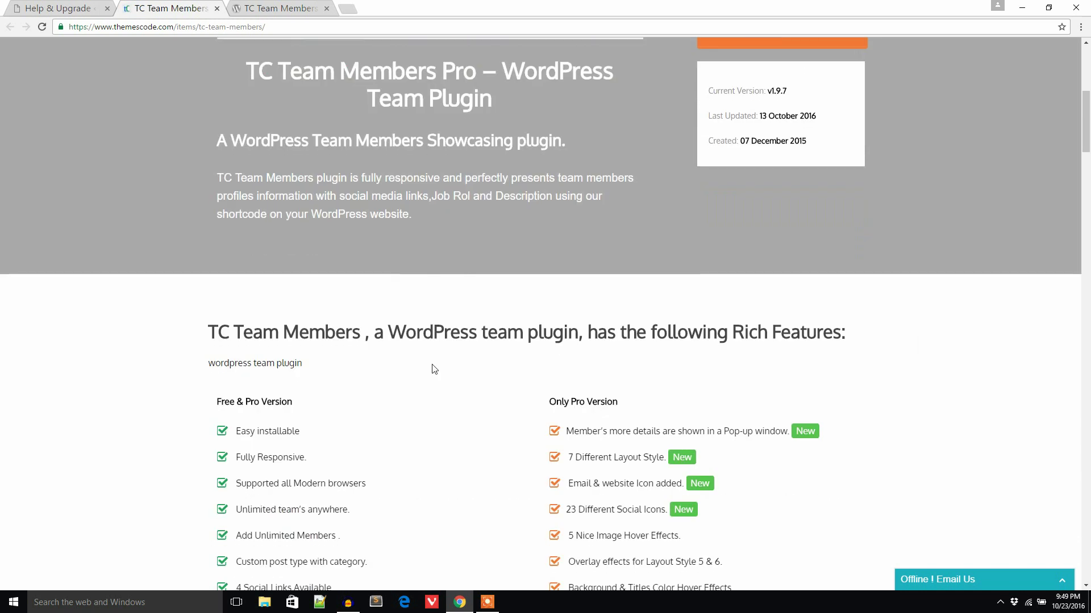
scroll(434, 369, down, 20)
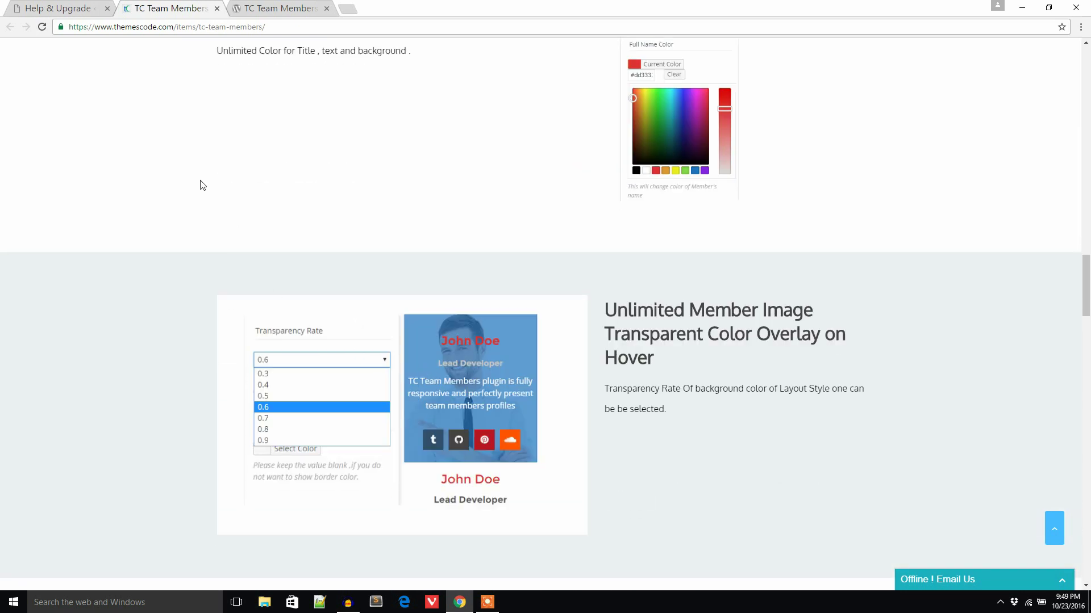
click(71, 11)
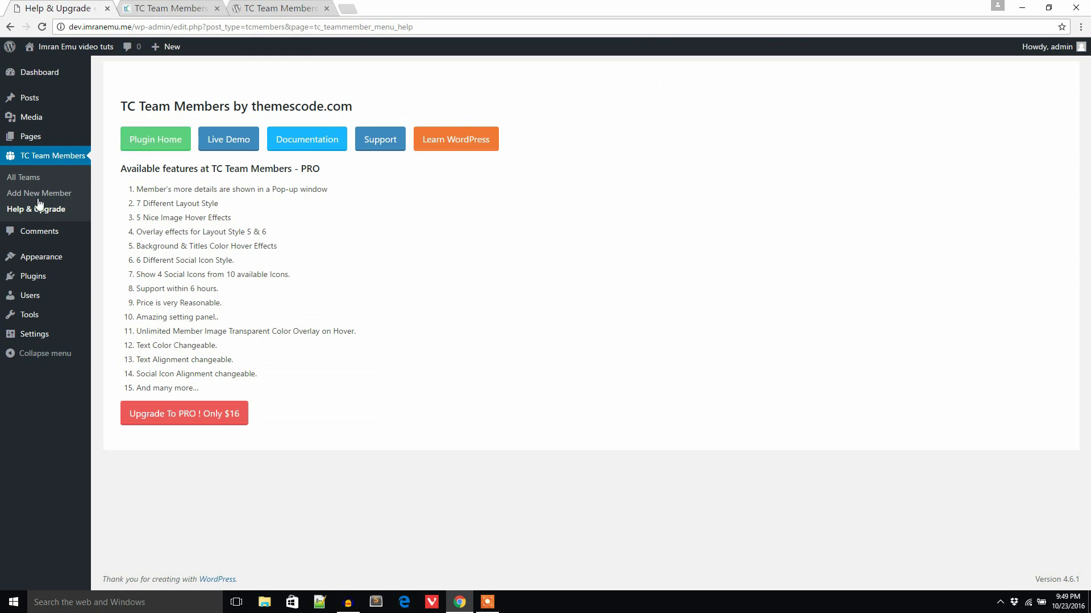
- Add a new team entry titled 'My First team' and publish it
click(25, 179)
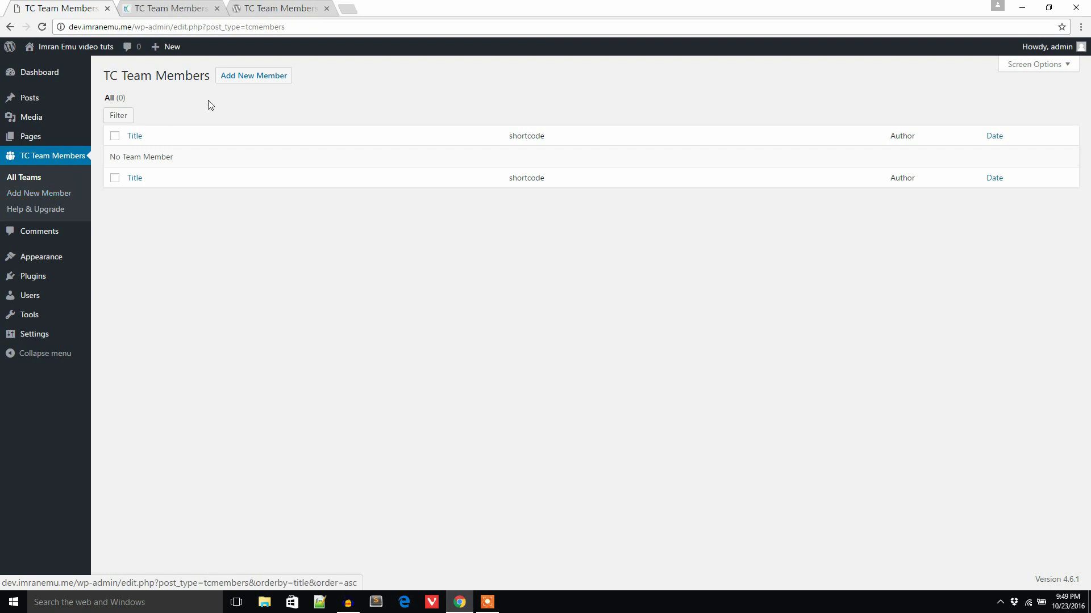
click(262, 79)
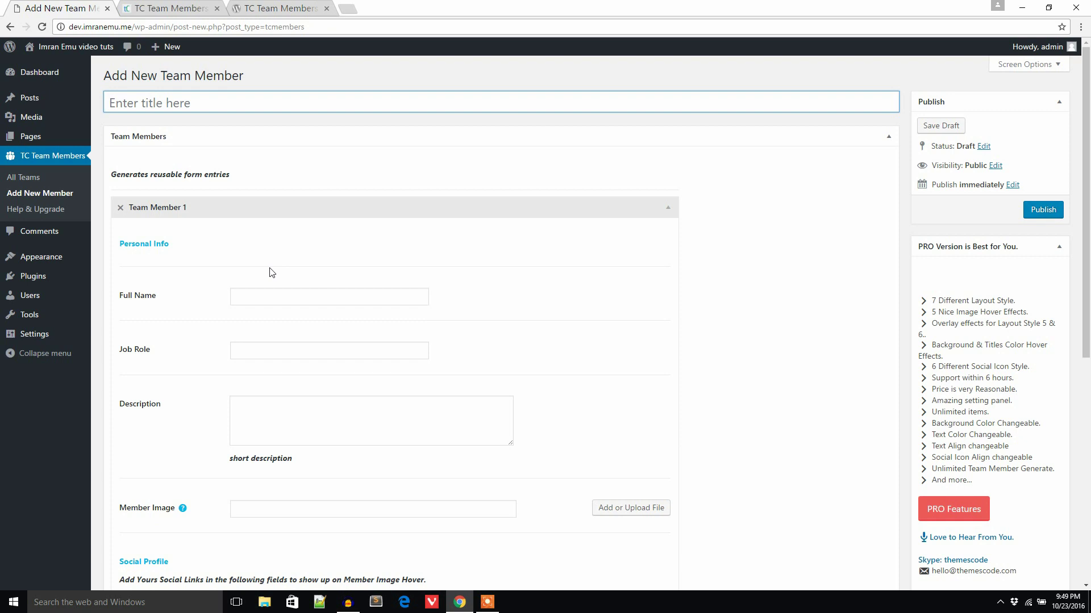
text(My First team)
click(1043, 210)
scroll(348, 287, down, 1)
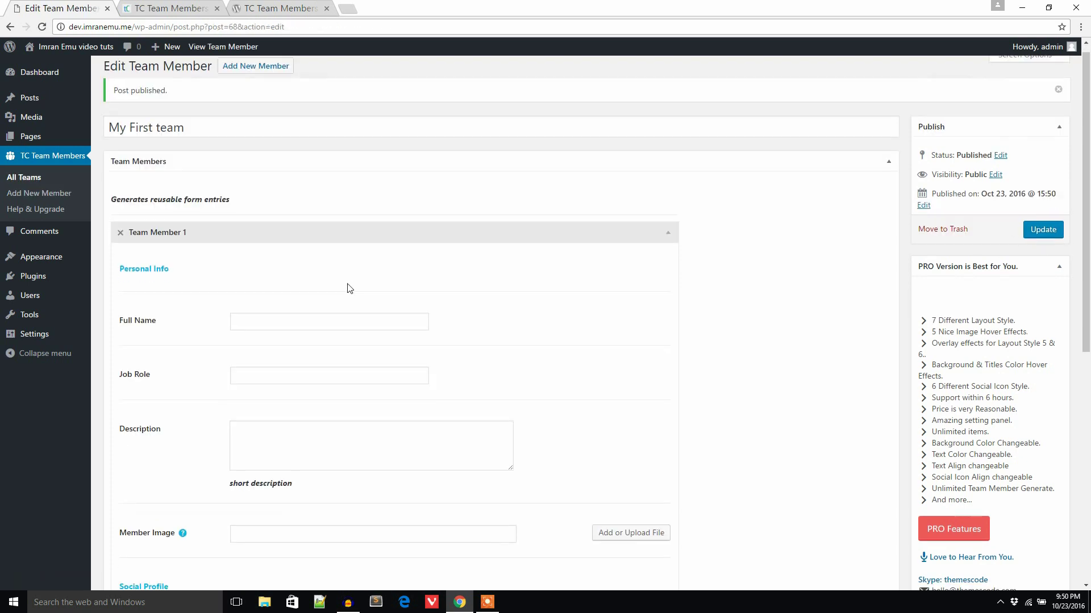
click(252, 280)
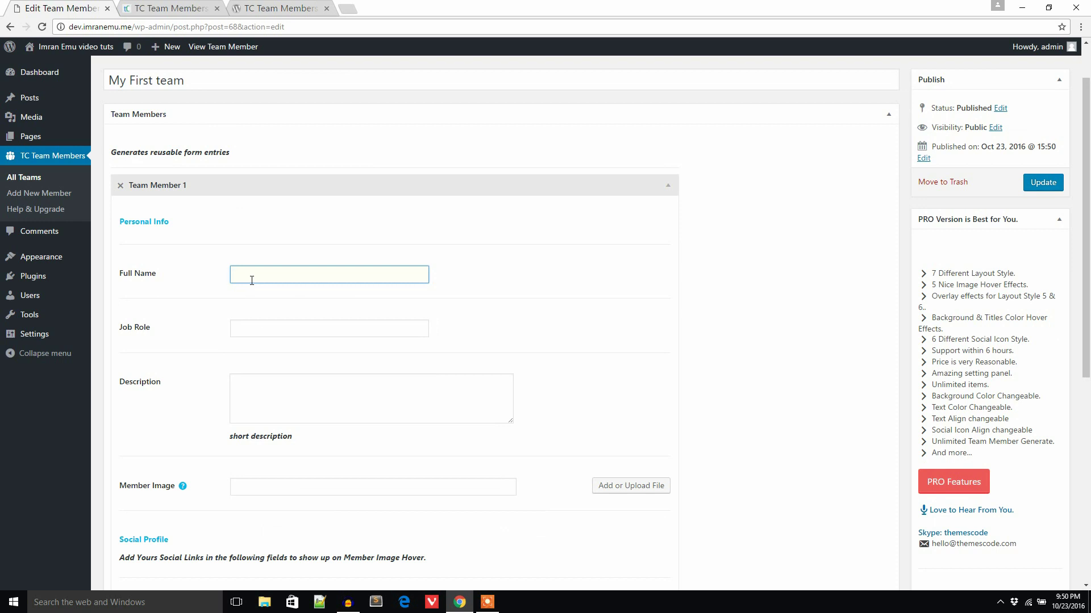
- Enter Team Member 1's full name and the job role 'Lead Developer'
text(Imran Emu)
click(253, 335)
text(Lea)
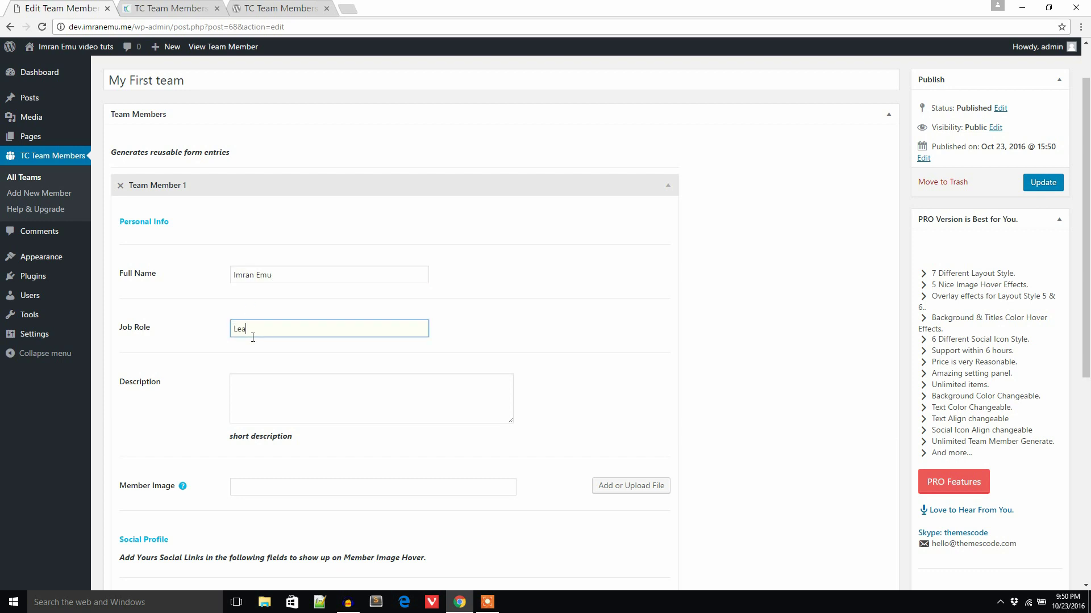
text(d Developer)
- Copy the plugin's description from wordpress.org and paste it into Team Member 1's Description
click(257, 389)
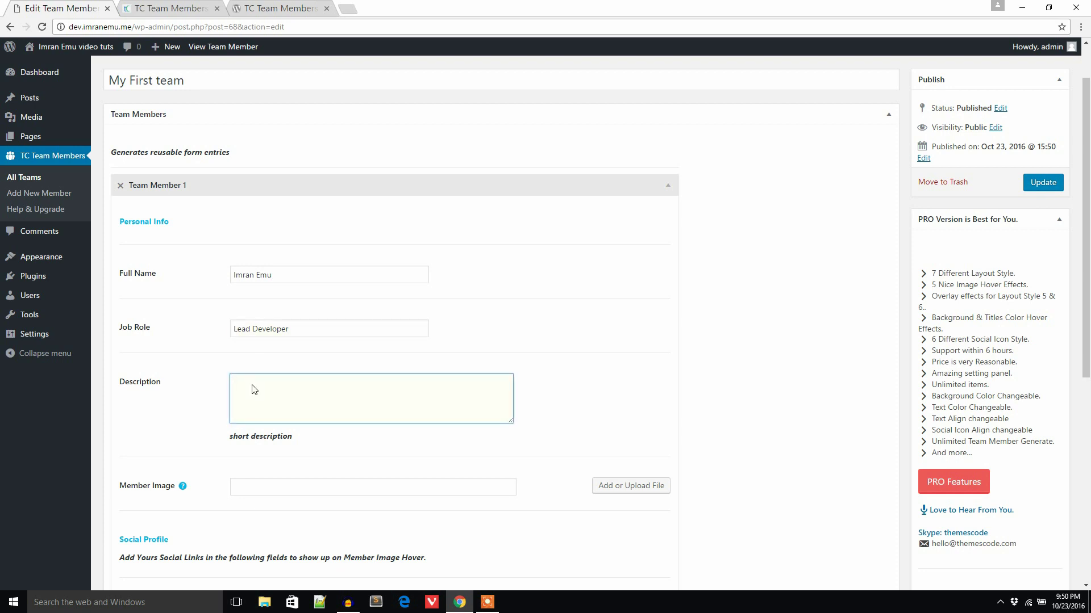
click(278, 9)
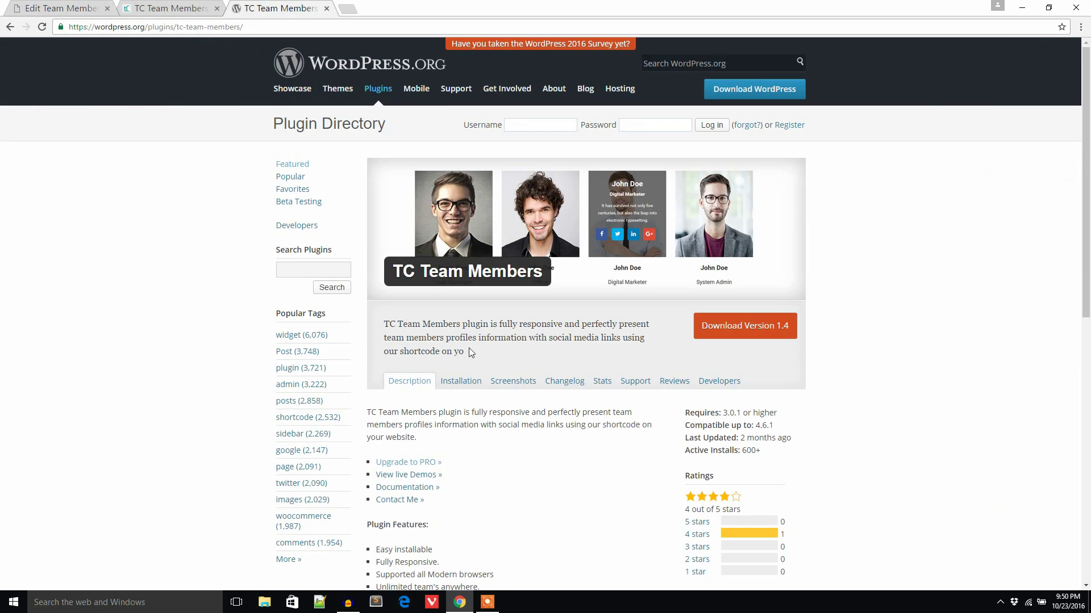
drag(471, 352, 391, 325)
right_click(391, 324)
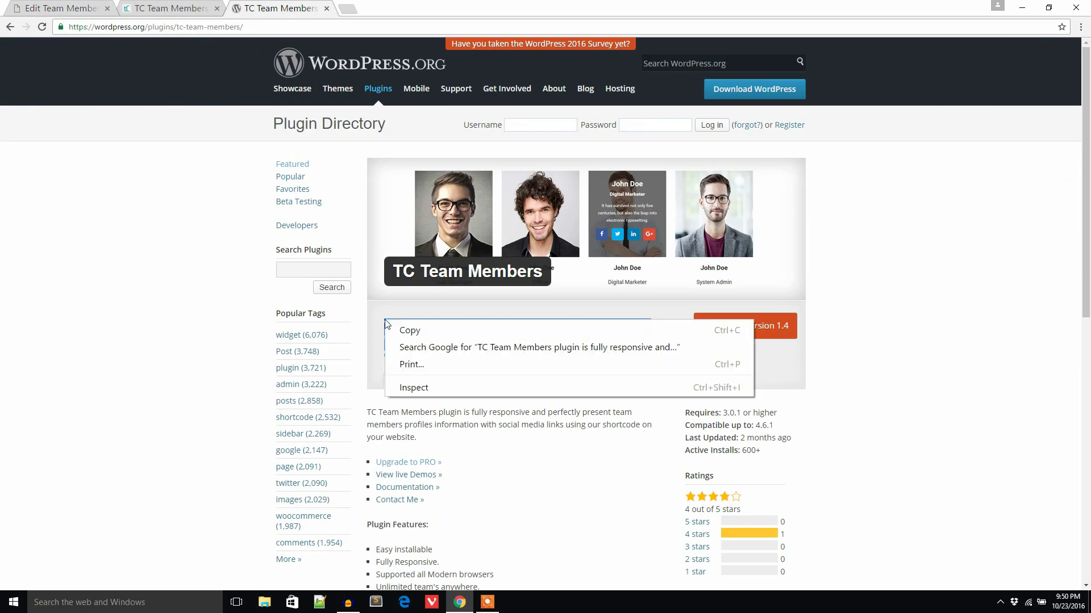
click(398, 329)
click(167, 8)
click(60, 8)
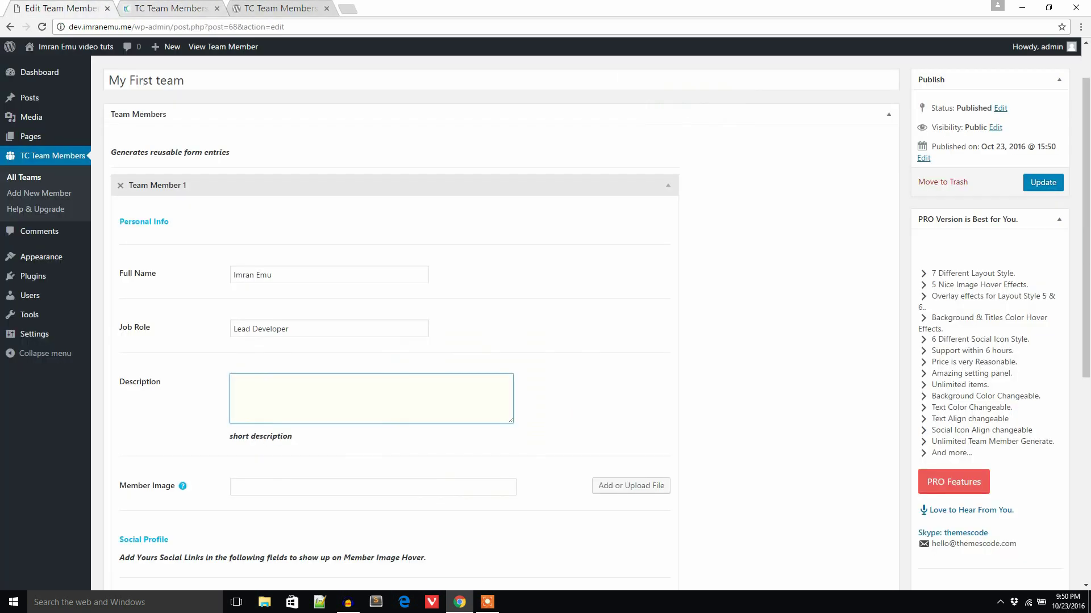
key(ctrl+v)
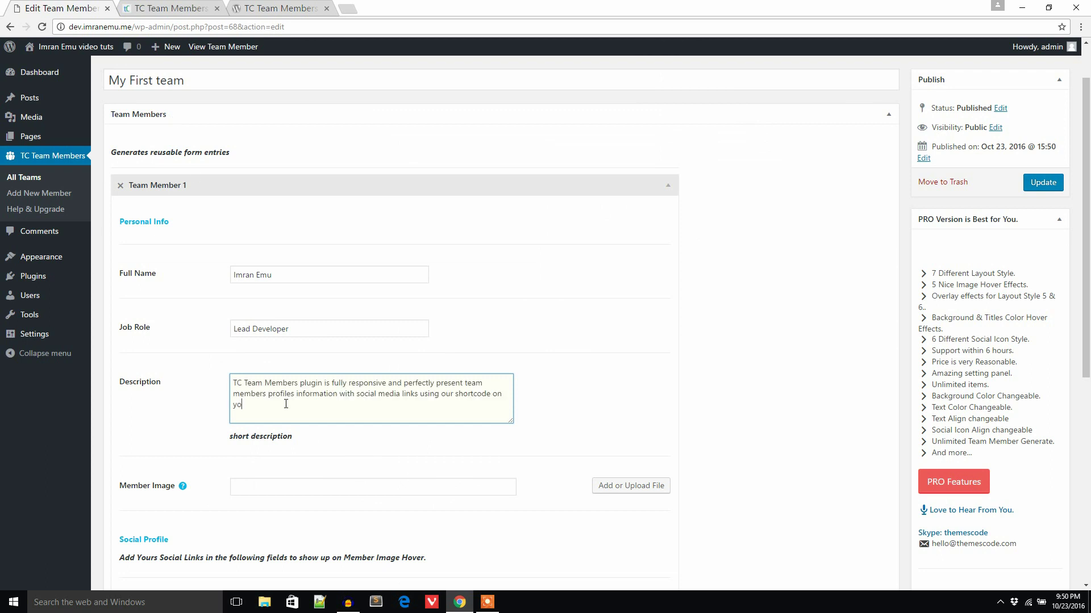
scroll(282, 364, down, 2)
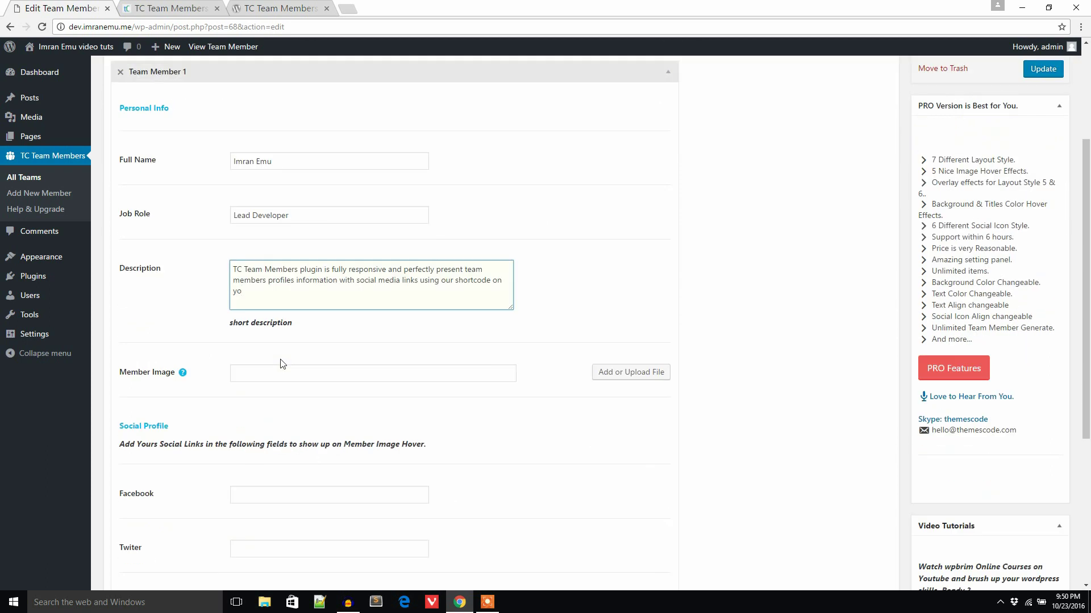
click(282, 381)
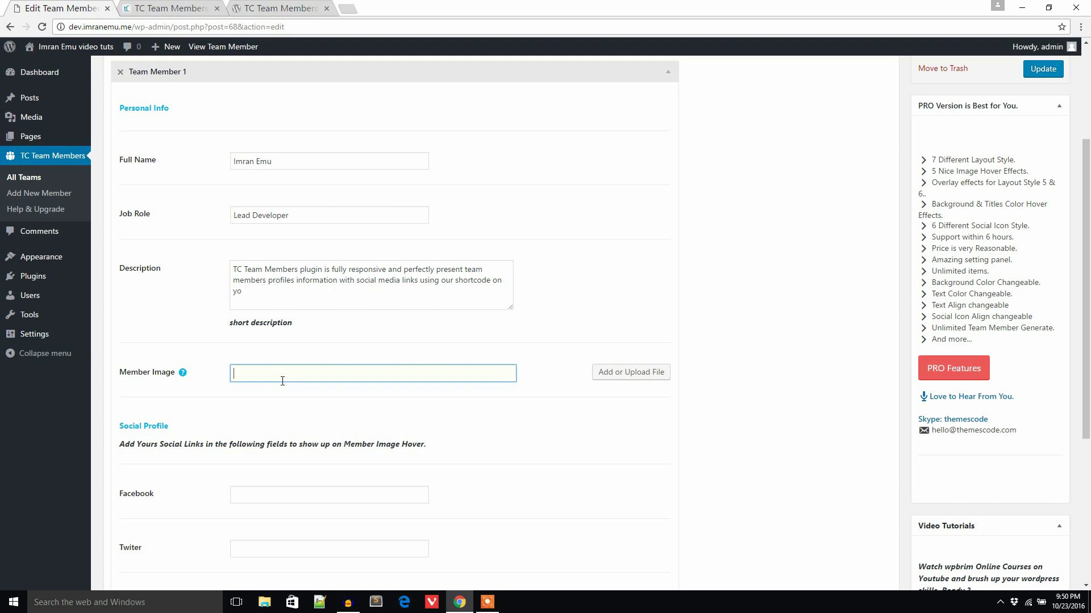
- Upload team1.jpg through team-4.jpg and set team-2.jpg as Team Member 1's image
click(632, 378)
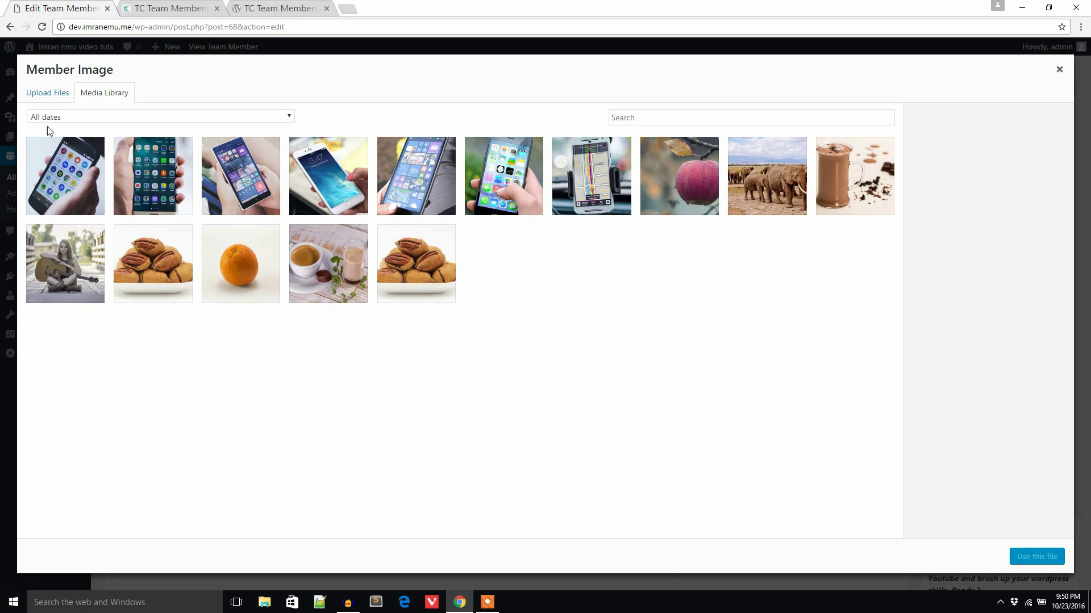
click(48, 93)
click(547, 305)
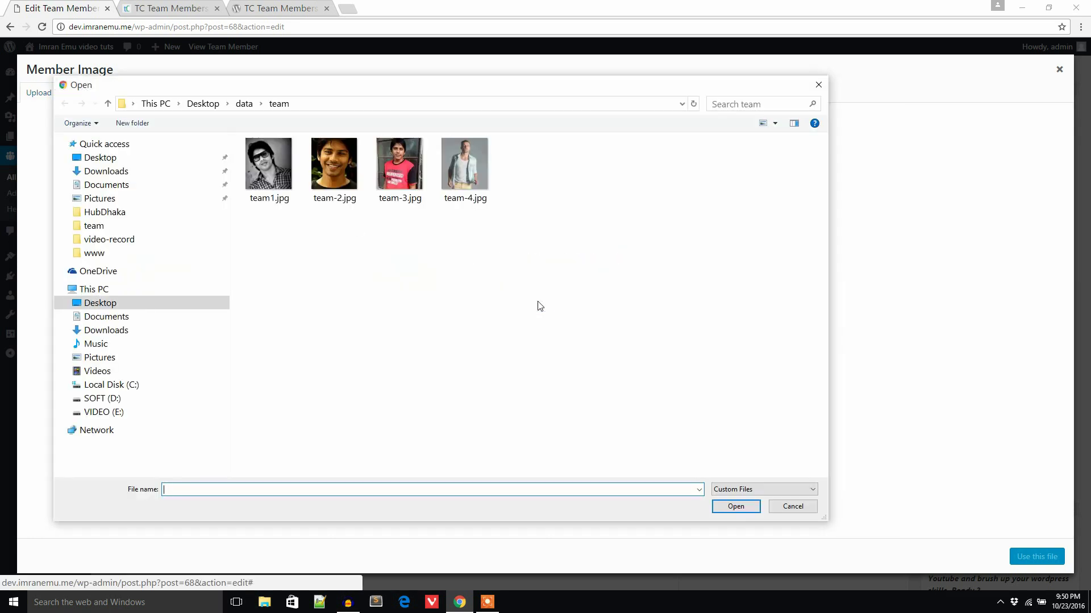
drag(272, 232, 517, 164)
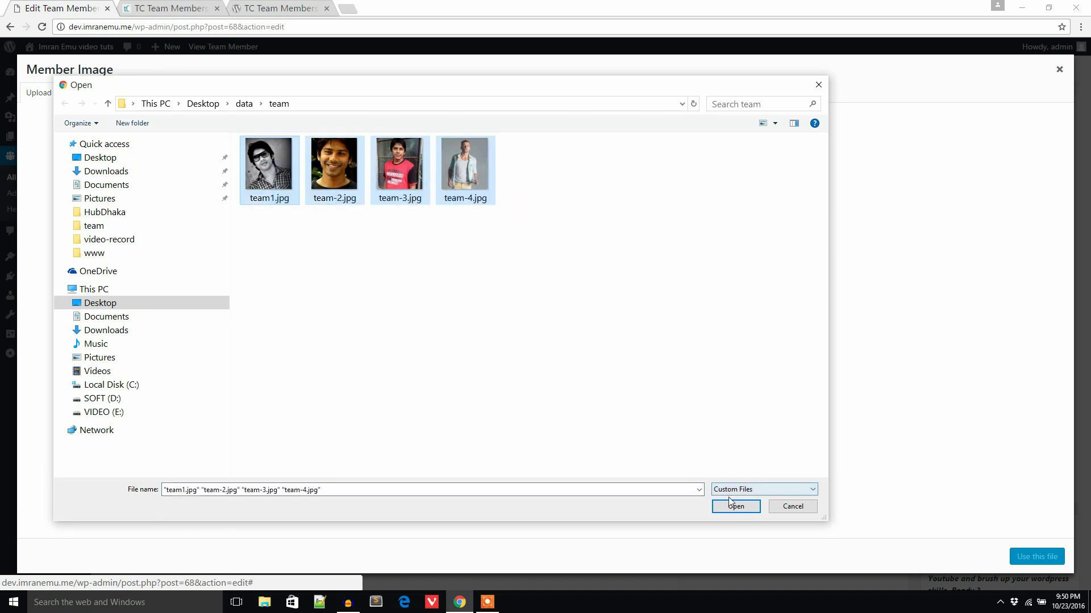
click(734, 507)
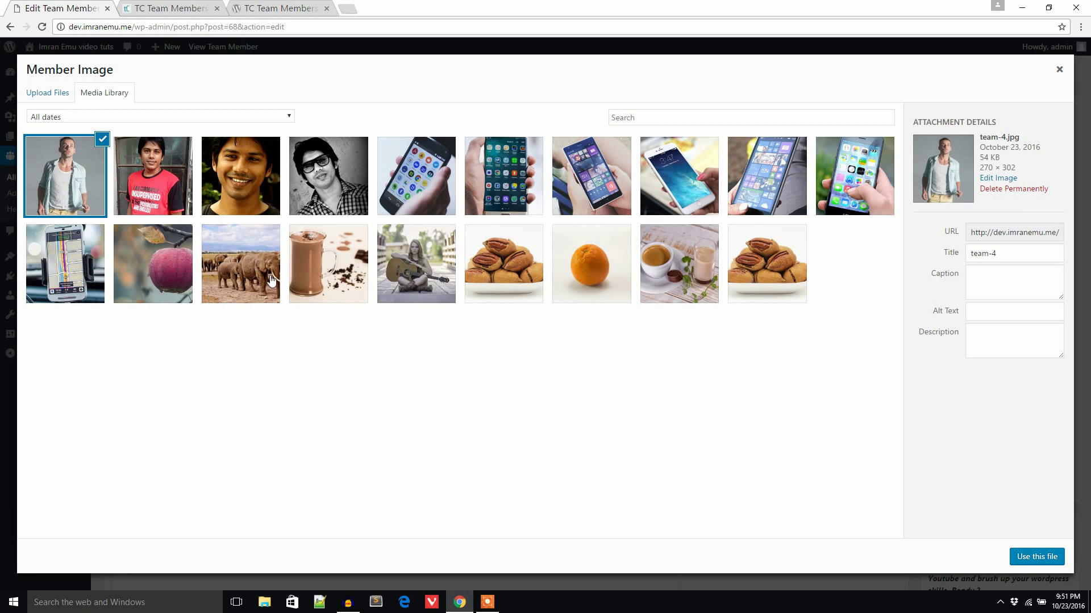
click(254, 182)
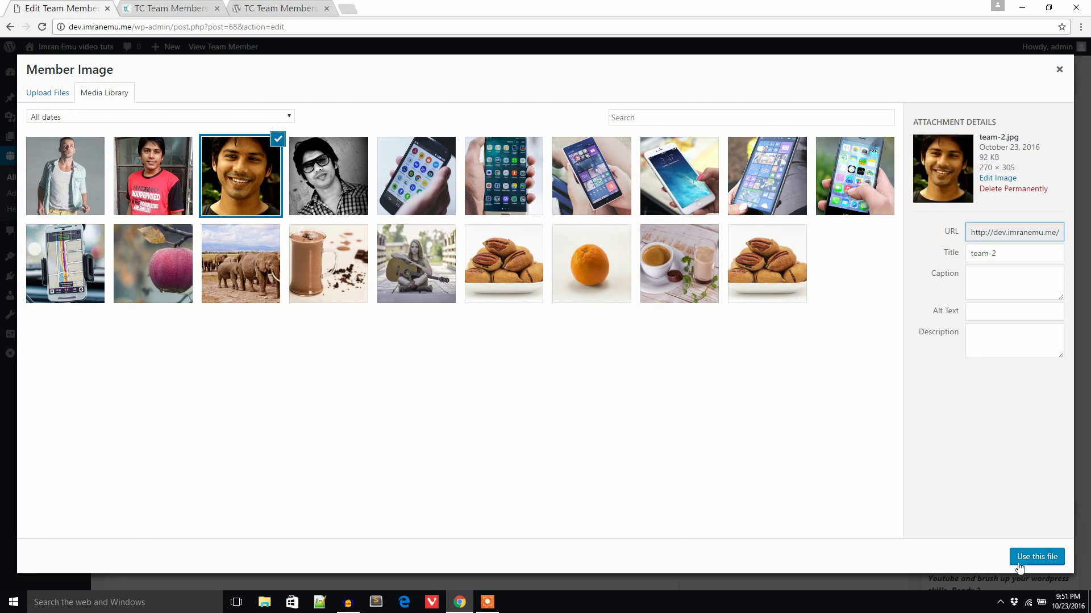
click(1037, 556)
- Enter Team Member 1's Facebook profile link
scroll(472, 466, down, 1)
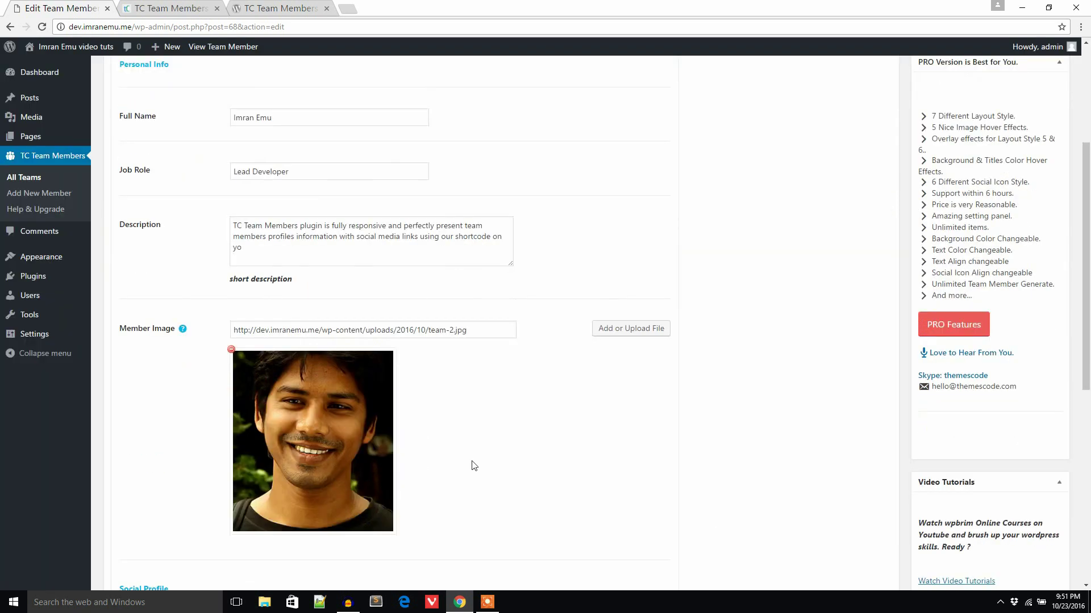
scroll(471, 466, down, 5)
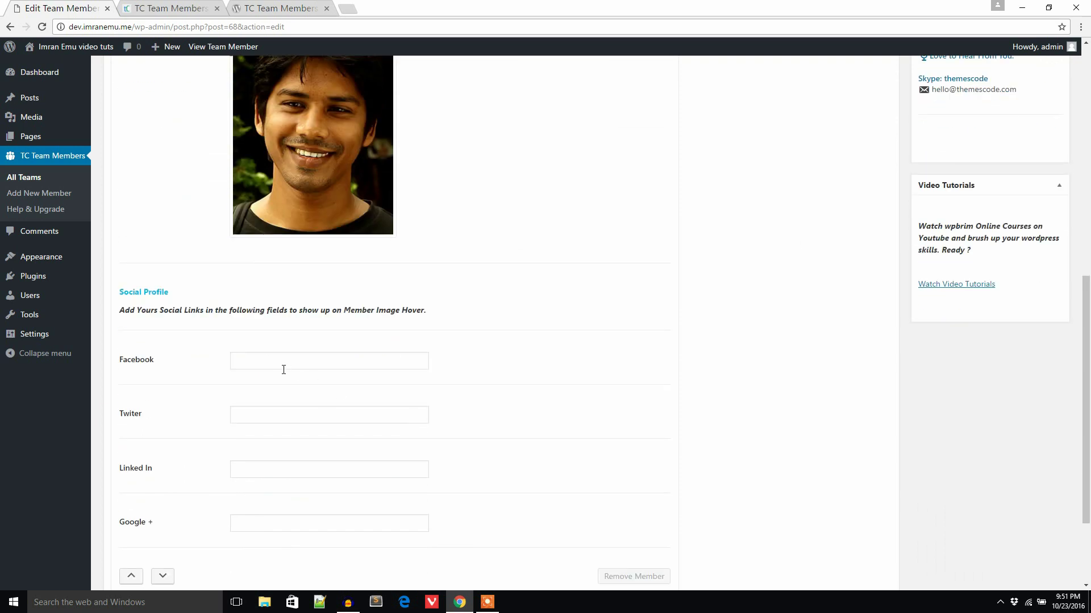
scroll(284, 370, down, 1)
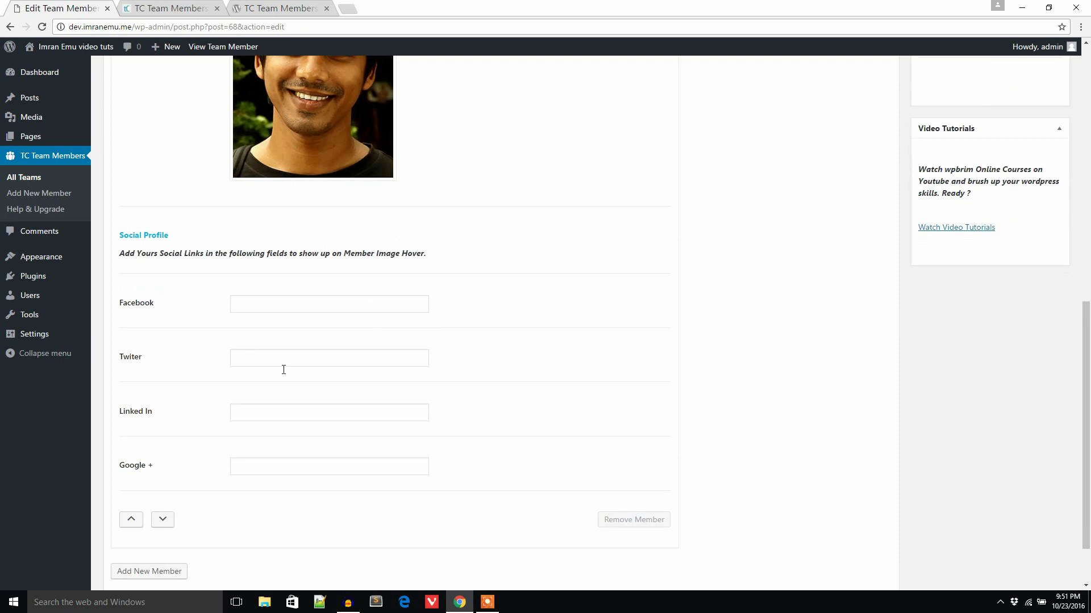
click(263, 307)
text(http:s://facef)
text(ook.)
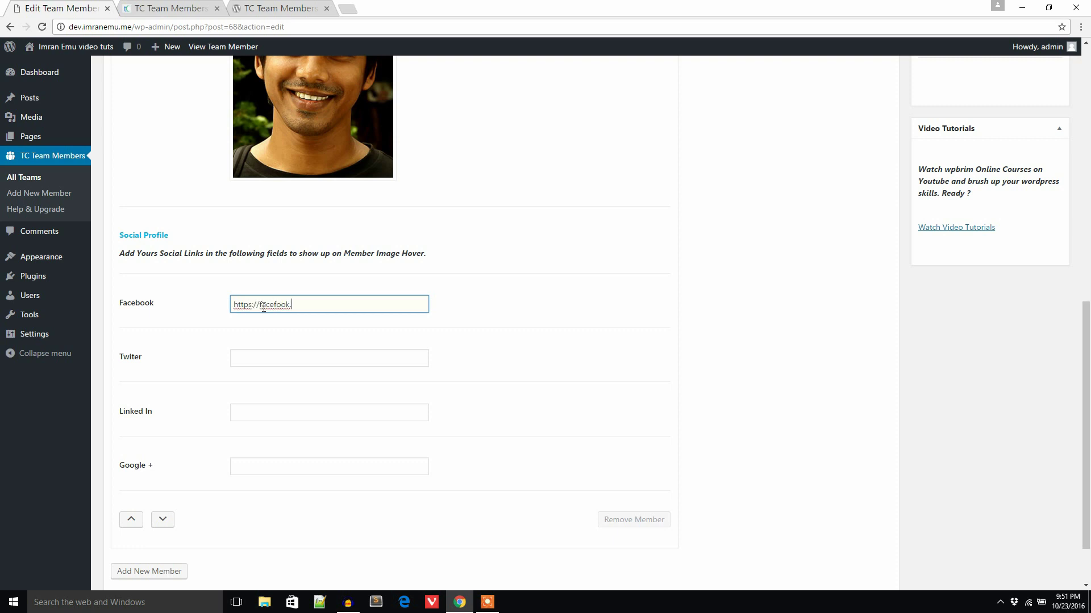
text(mu.me)
- Paste the profile link into Twitter, Linked In and Google +, then update the team
click(282, 358)
key(ctrl+v)
click(250, 415)
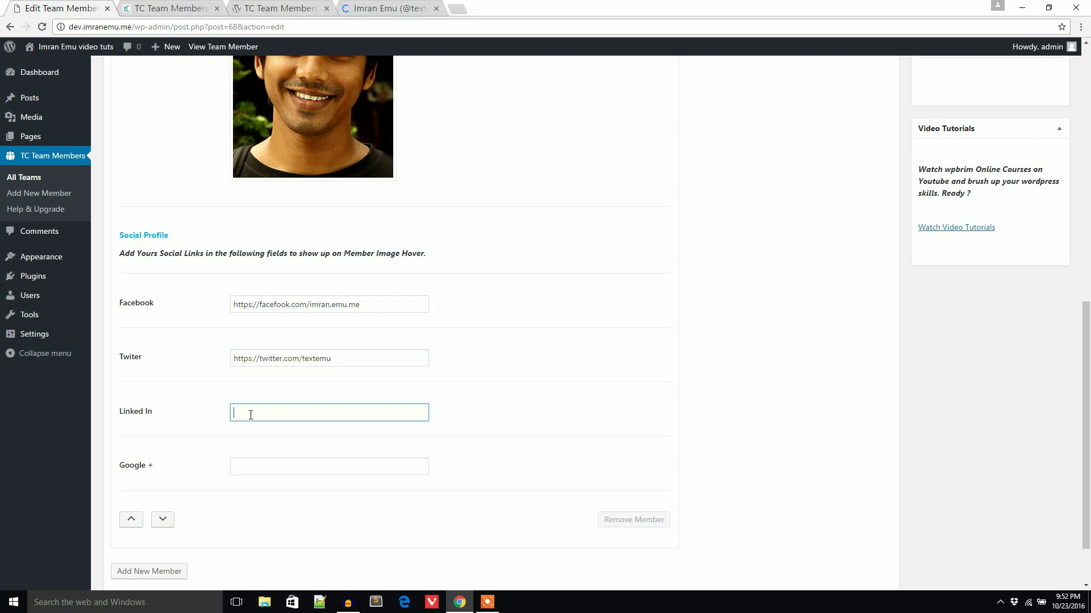
key(ctrl+v)
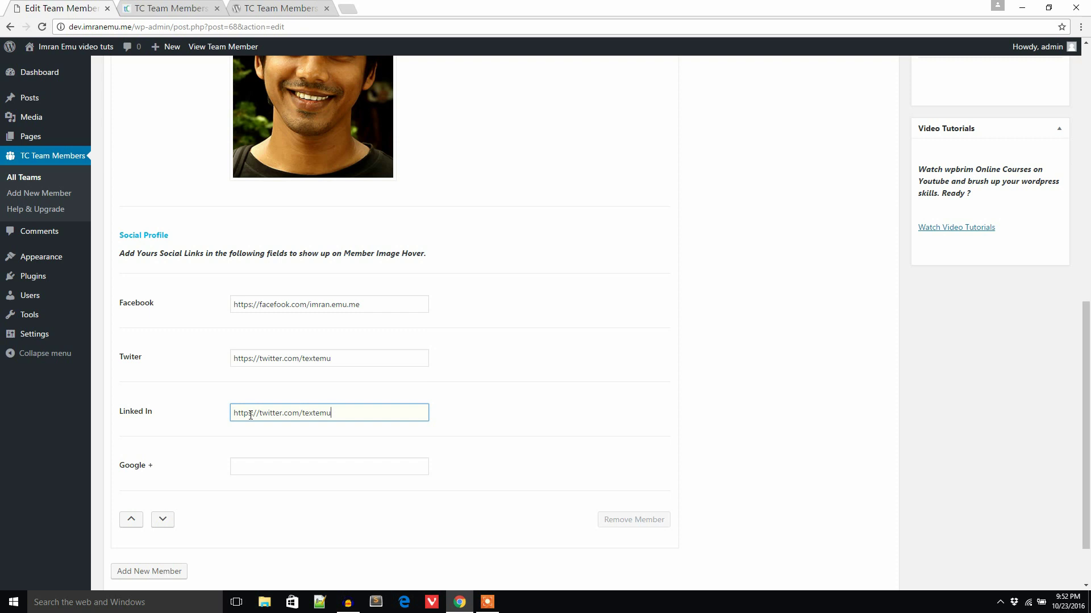
click(259, 469)
key(ctrl+v)
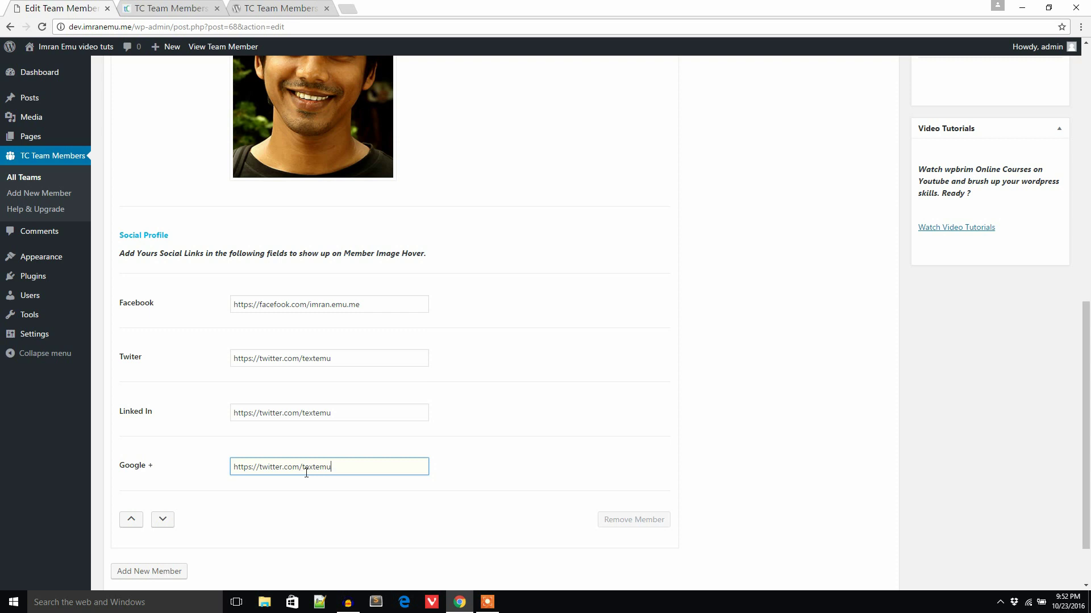
click(300, 506)
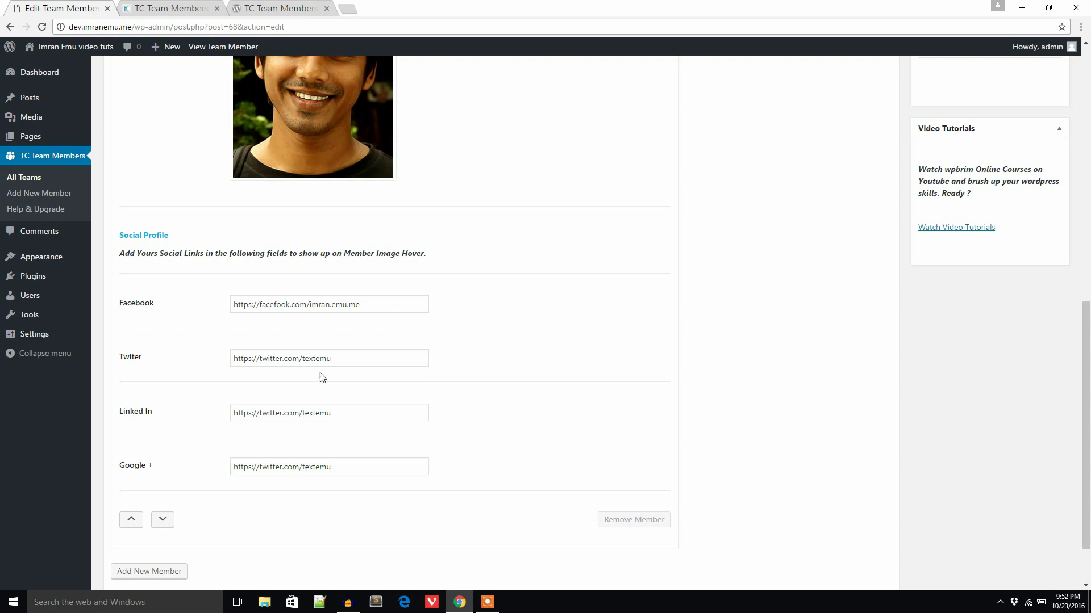
scroll(322, 377, up, 9)
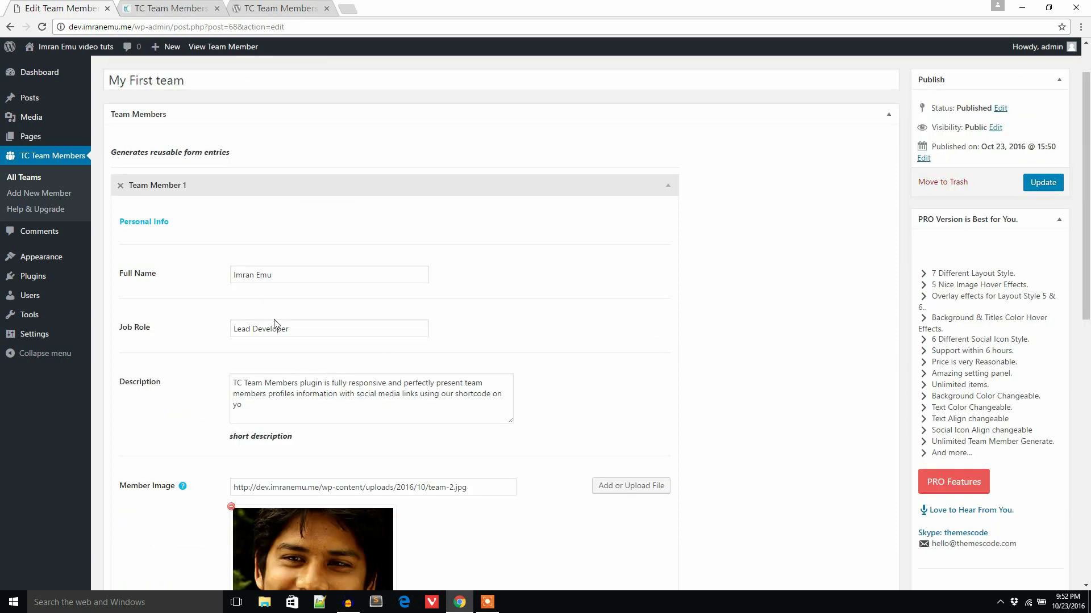
click(1043, 183)
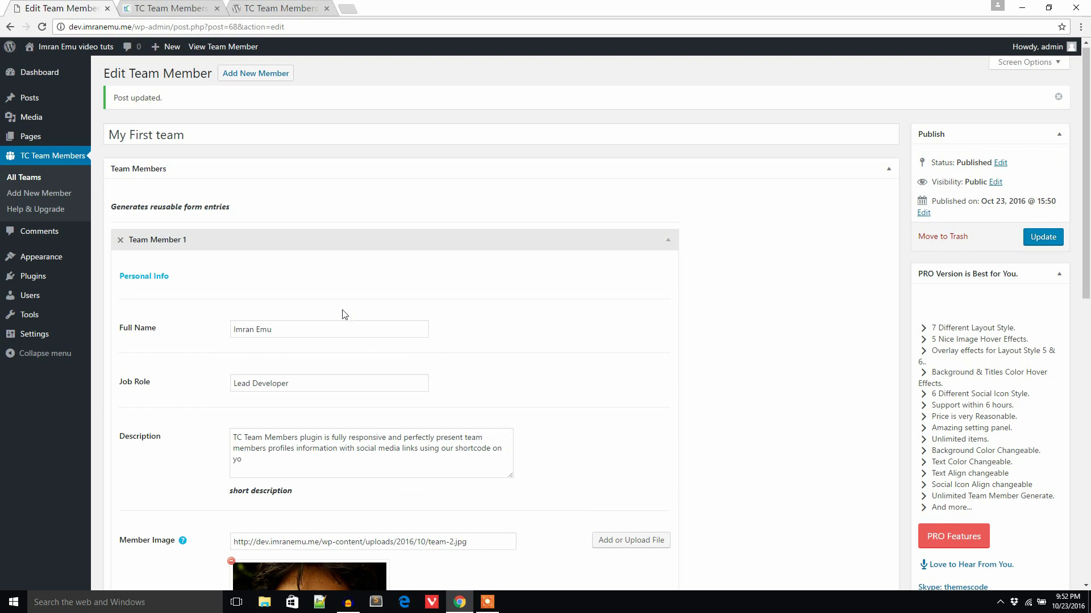
- Add a second team member named 'Second Mem' with job role 'UI Designer'
scroll(344, 314, down, 8)
scroll(345, 314, down, 3)
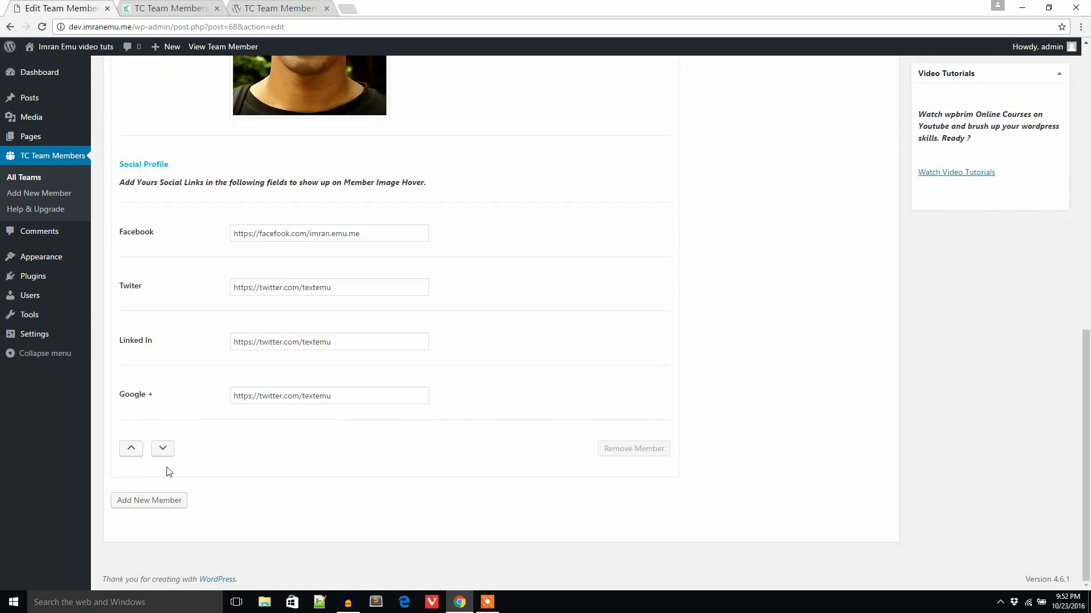
click(160, 507)
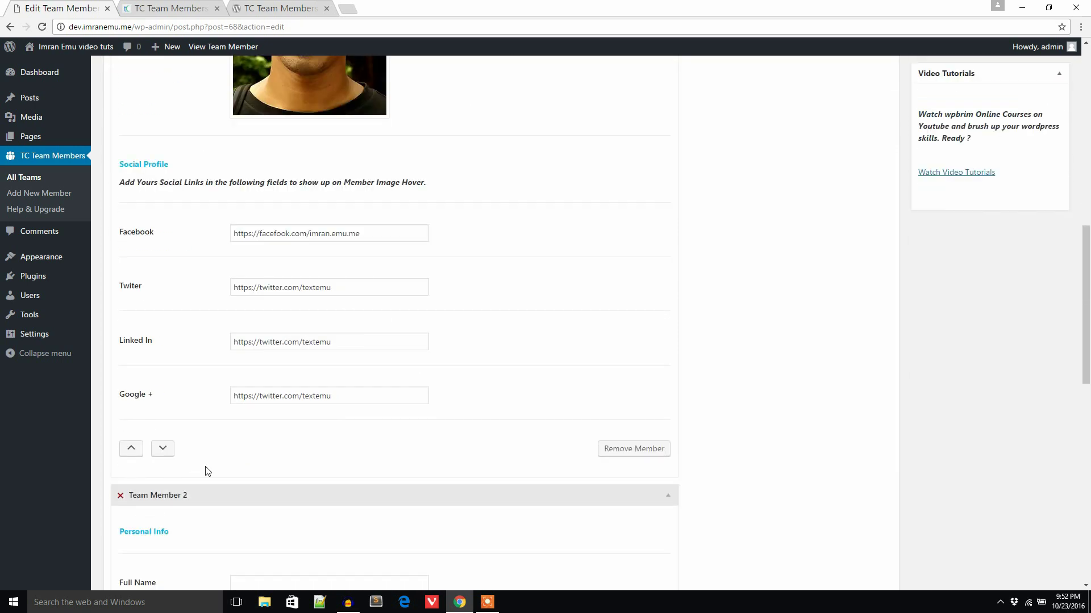
scroll(210, 466, down, 4)
scroll(232, 344, down, 5)
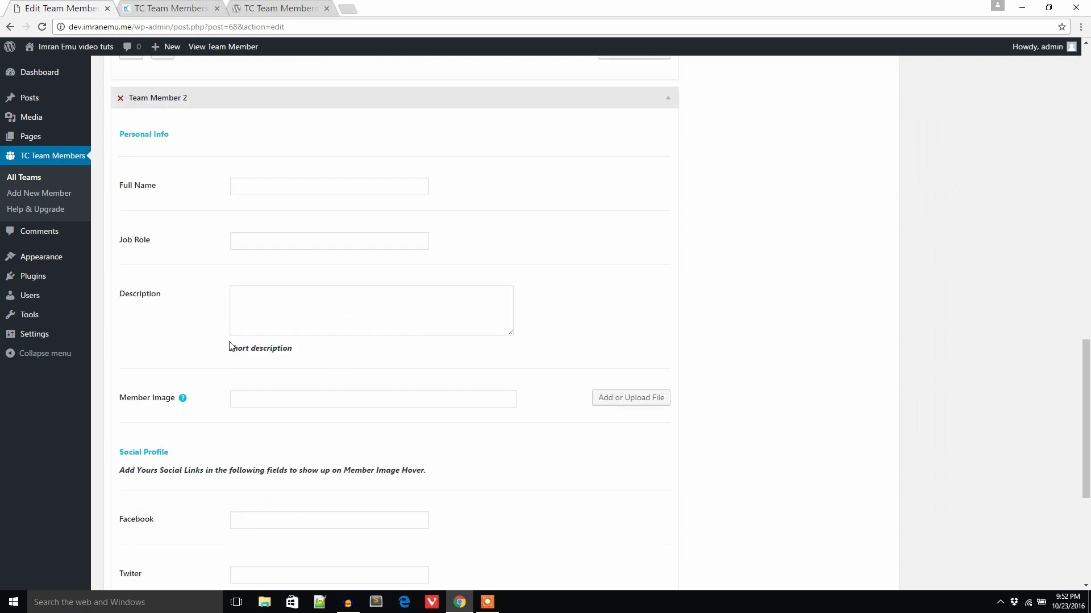
scroll(231, 345, down, 1)
scroll(231, 345, up, 5)
click(256, 306)
text(Second Member)
click(246, 356)
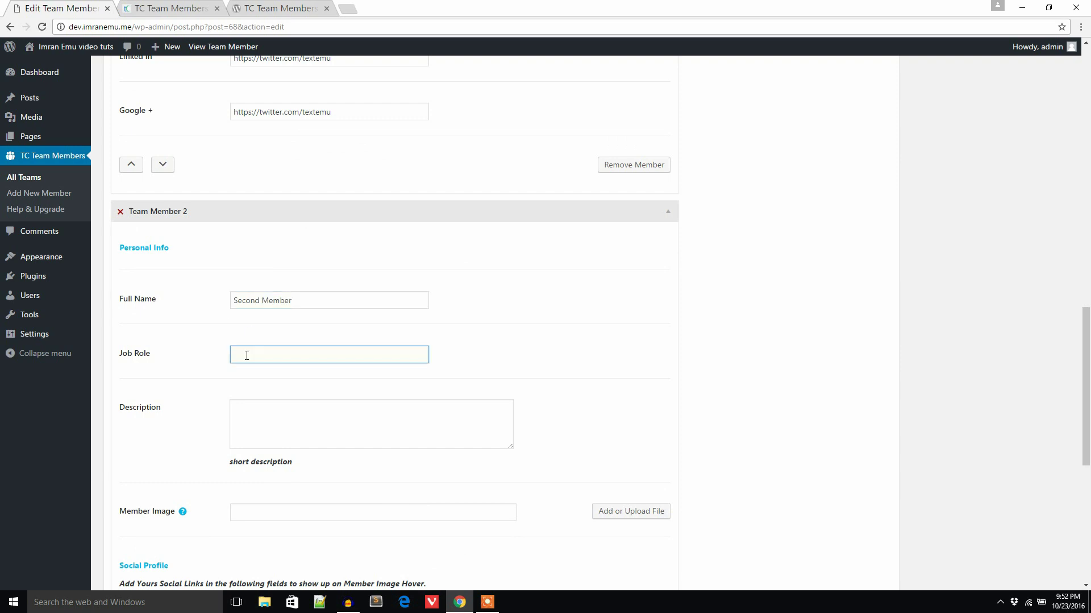
text(UI Designer)
- Paste the plugin description into the second member's Description
click(265, 418)
text(https://twitter.com/textemu)
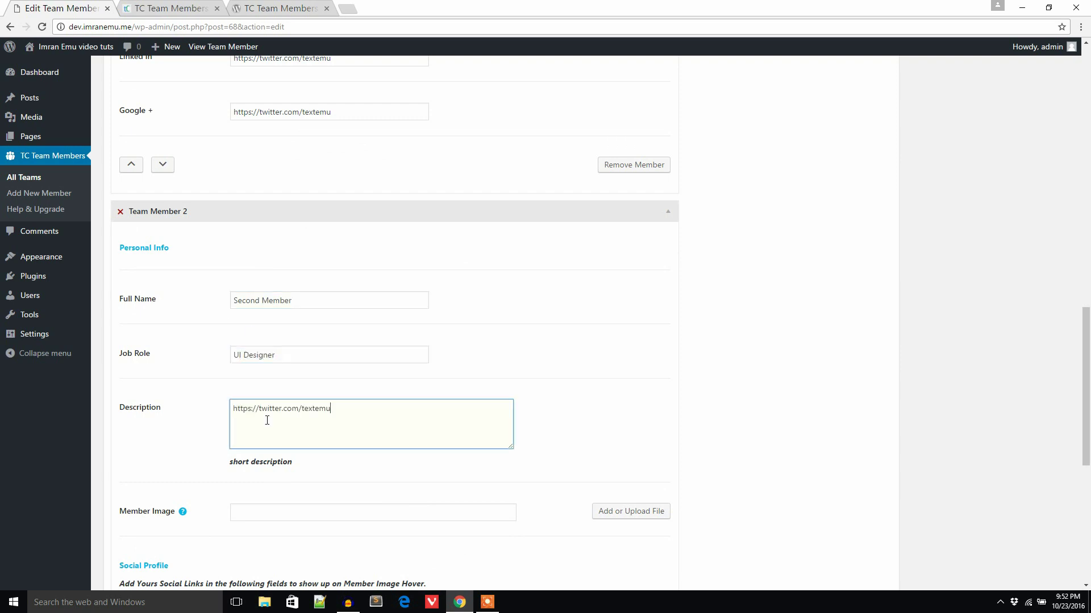
key(ctrl+z)
click(281, 8)
key(ctrl+c)
click(59, 8)
key(ctrl+v)
- Set the sunglasses photo, team1.jpg, as the second member's image
scroll(591, 341, down, 3)
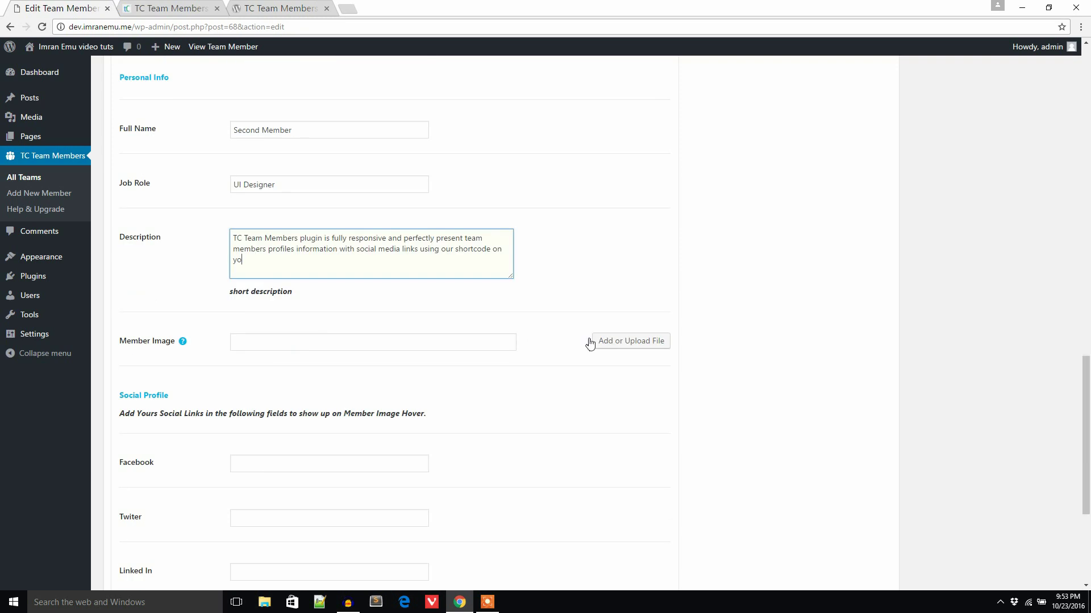
click(591, 343)
click(321, 193)
click(1037, 557)
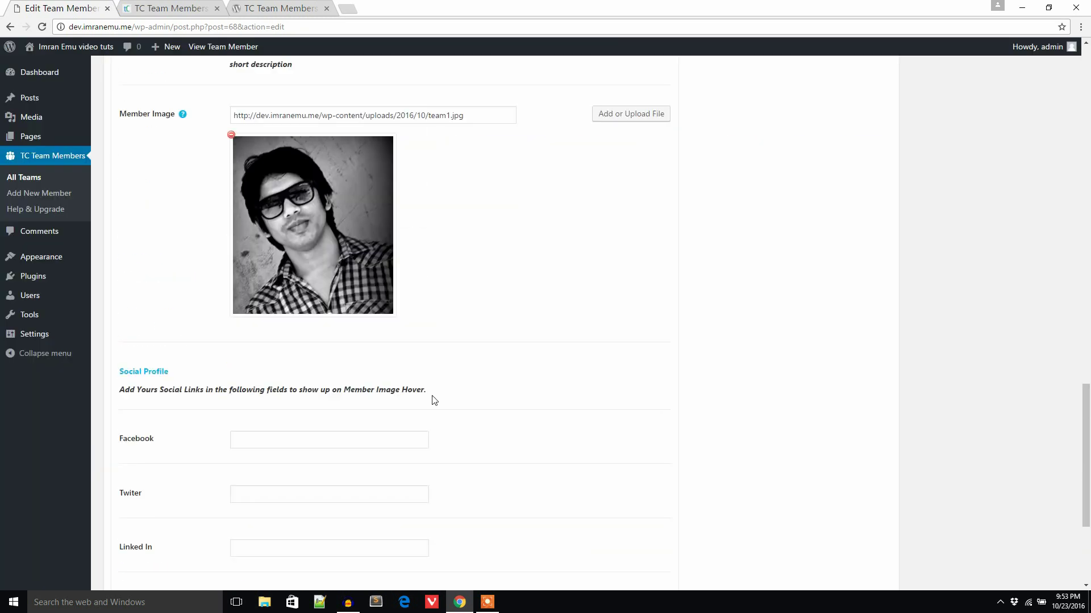
- Fill in the second member's Facebook link, undoing a wrong paste
scroll(434, 396, down, 2)
click(257, 334)
key(ctrl+v)
key(ctrl+z)
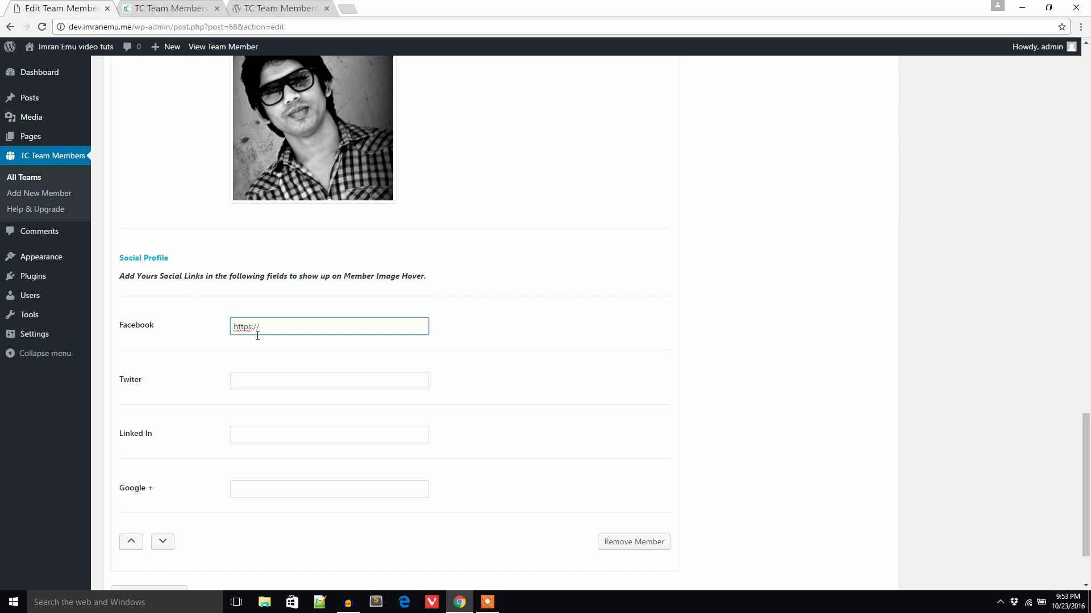
click(268, 383)
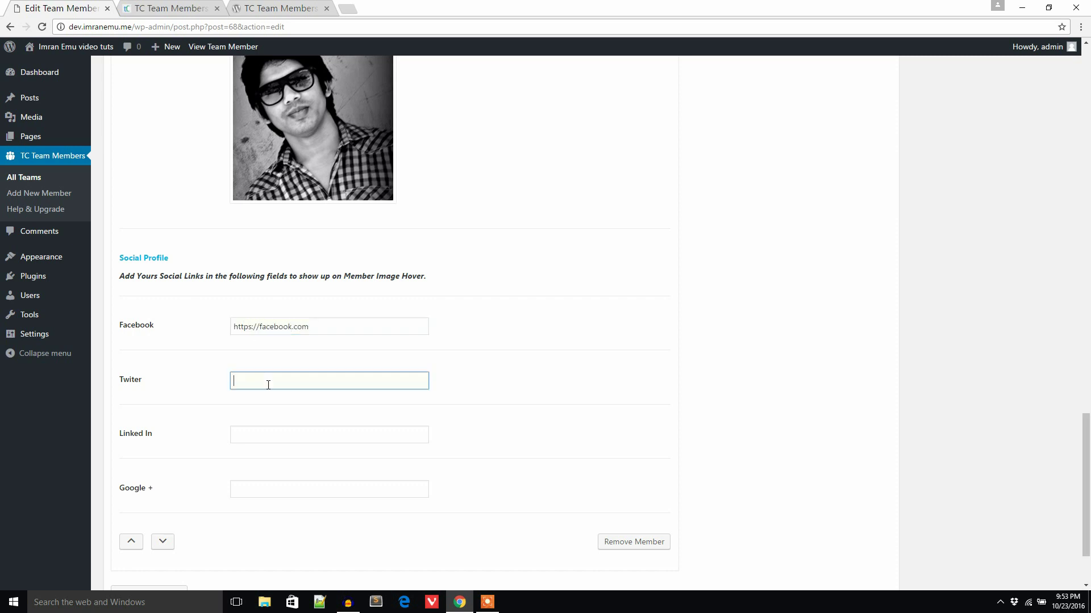
- Add a third team member entry and begin its Full Name
scroll(261, 386, down, 1)
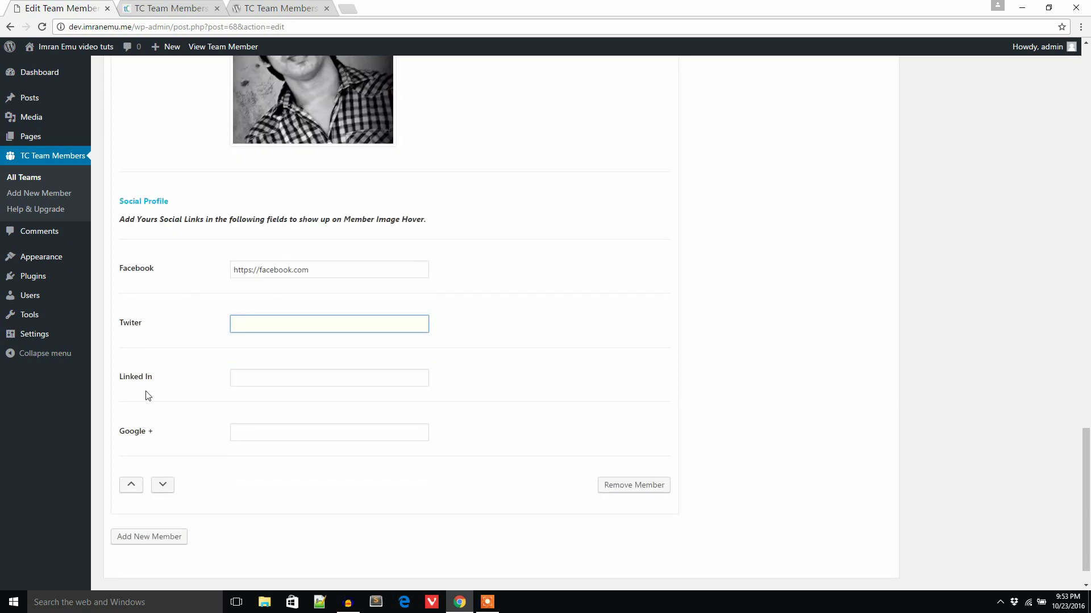
click(149, 537)
scroll(151, 509, down, 4)
click(252, 424)
- Enter the third member's full name and Designer job role, and paste the sample description
text(Thi)
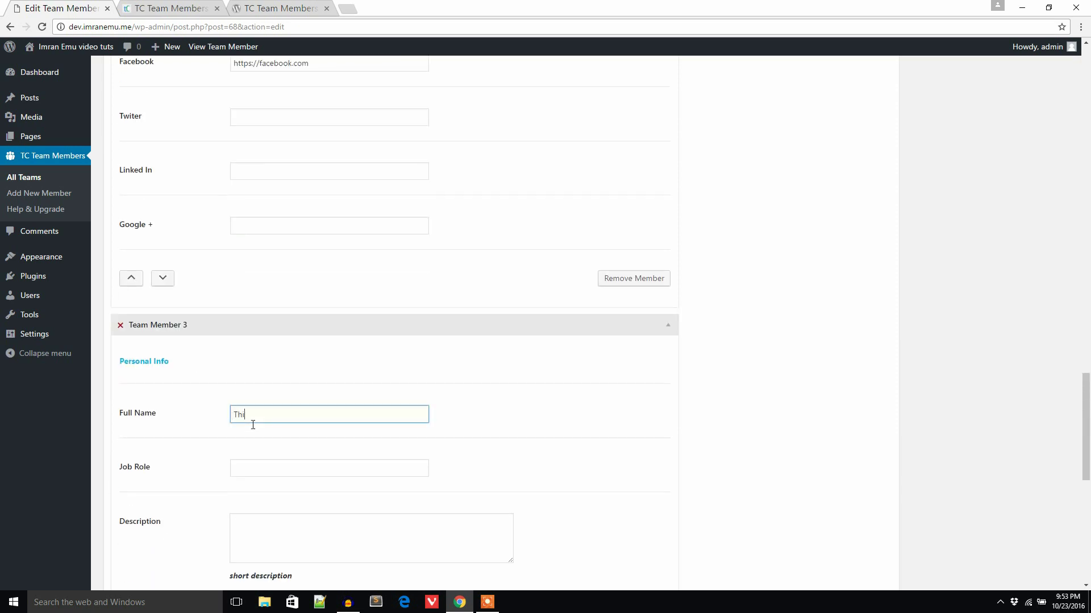
scroll(253, 425, down, 2)
drag(284, 301, 229, 302)
key(BackSpace)
text(Nahid Ri)
click(238, 351)
click(256, 420)
key(ctrl+v)
scroll(315, 356, down, 3)
- Choose team-4.jpg from the media library as the member photo
click(630, 341)
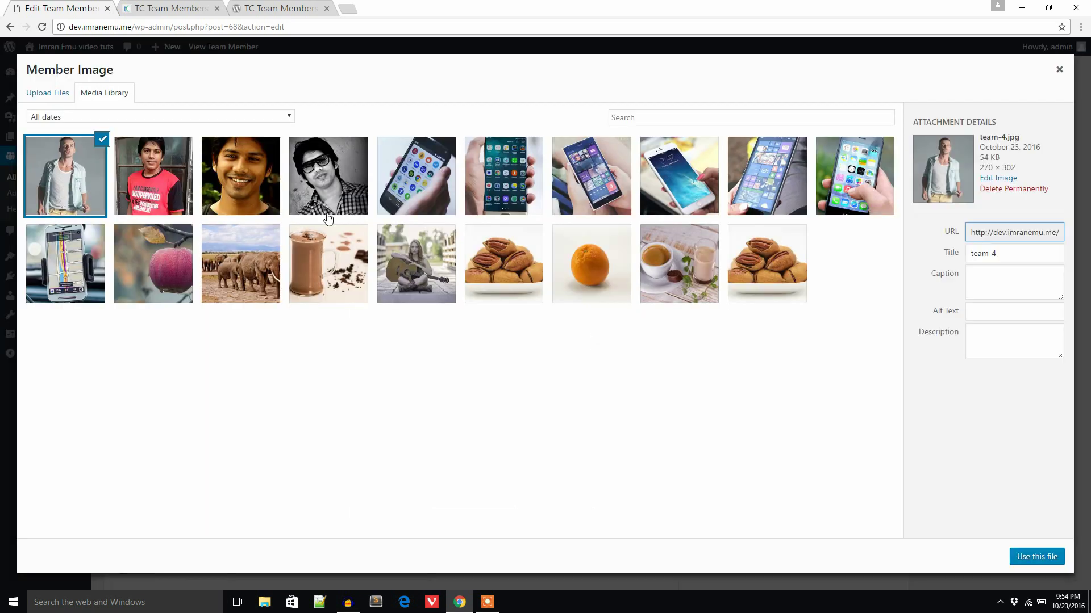
double_click(71, 169)
scroll(346, 366, down, 5)
- Put '#' in the Facebook, Twitter and LinkedIn link fields and update the team
click(264, 334)
text(#)
click(244, 384)
text(#)
click(249, 449)
text(#)
click(264, 503)
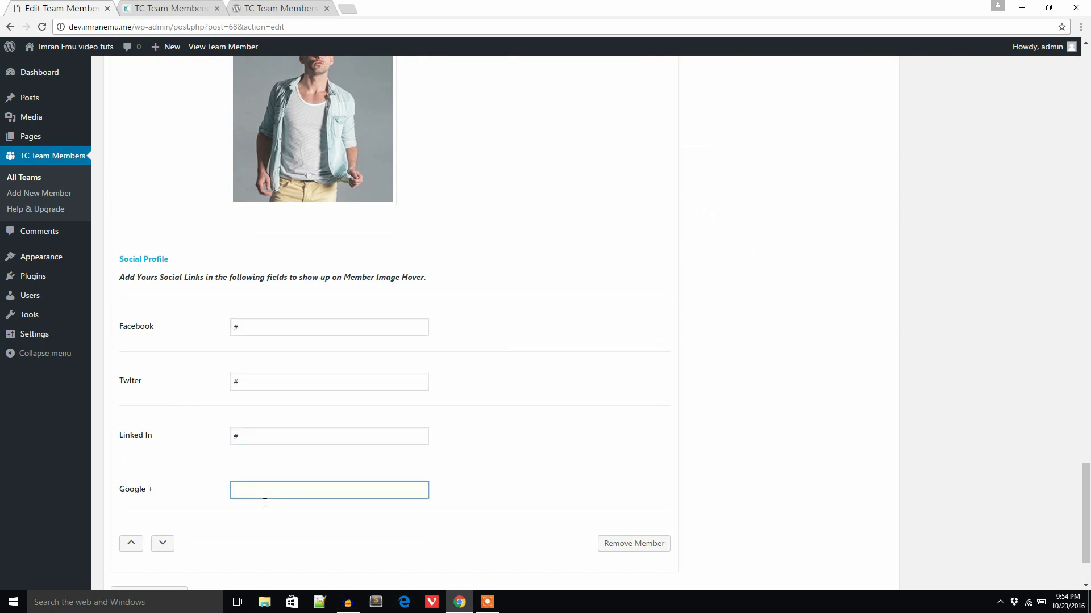
scroll(738, 422, up, 15)
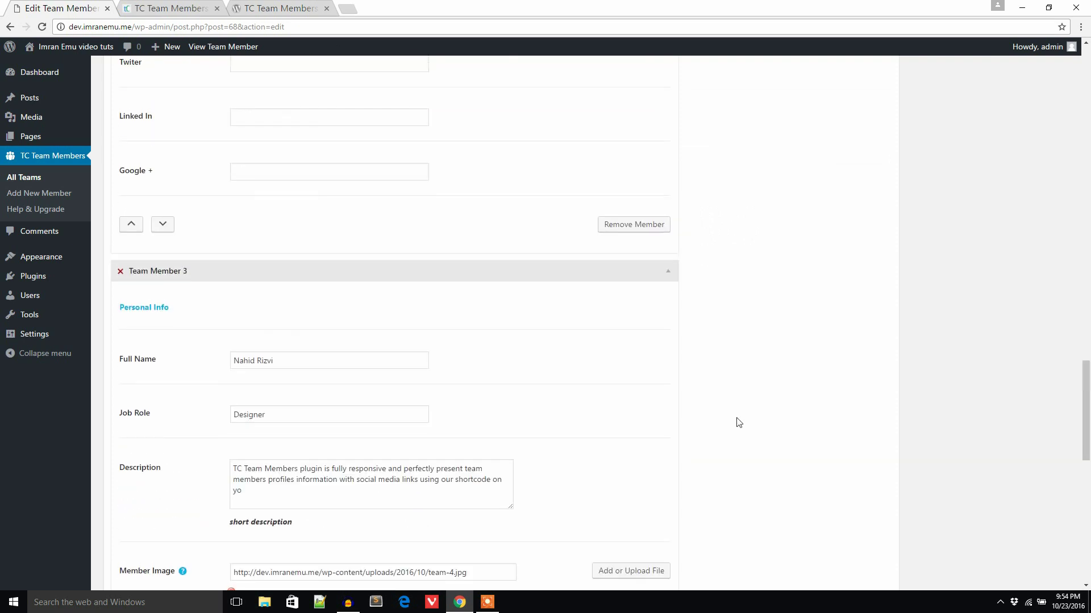
scroll(739, 422, up, 12)
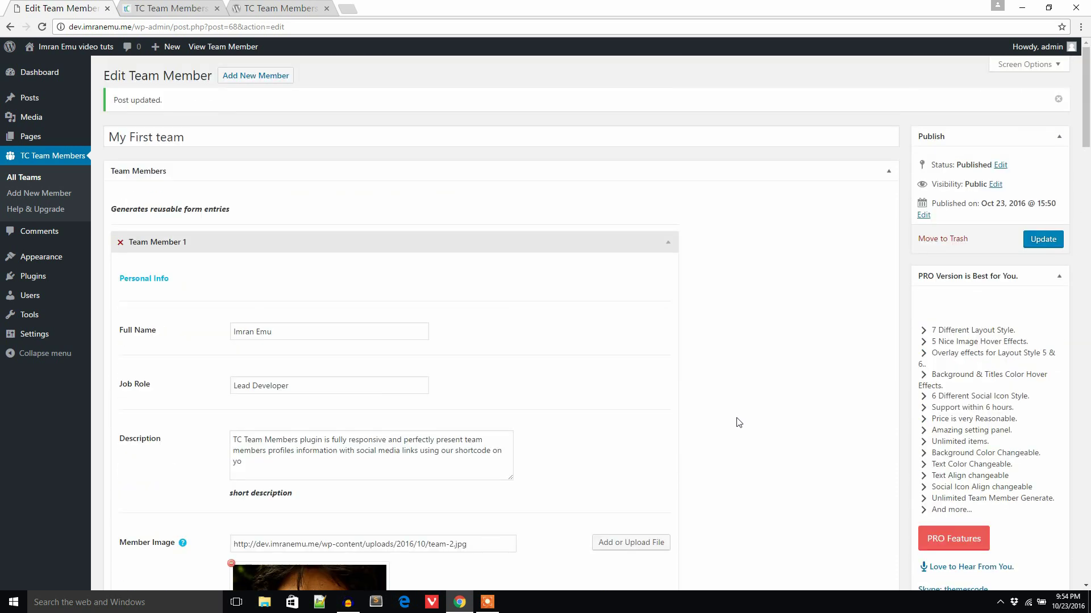
click(1043, 240)
- Copy the shortcode [tc-team-members teamid="68"] from the All Teams list
click(33, 177)
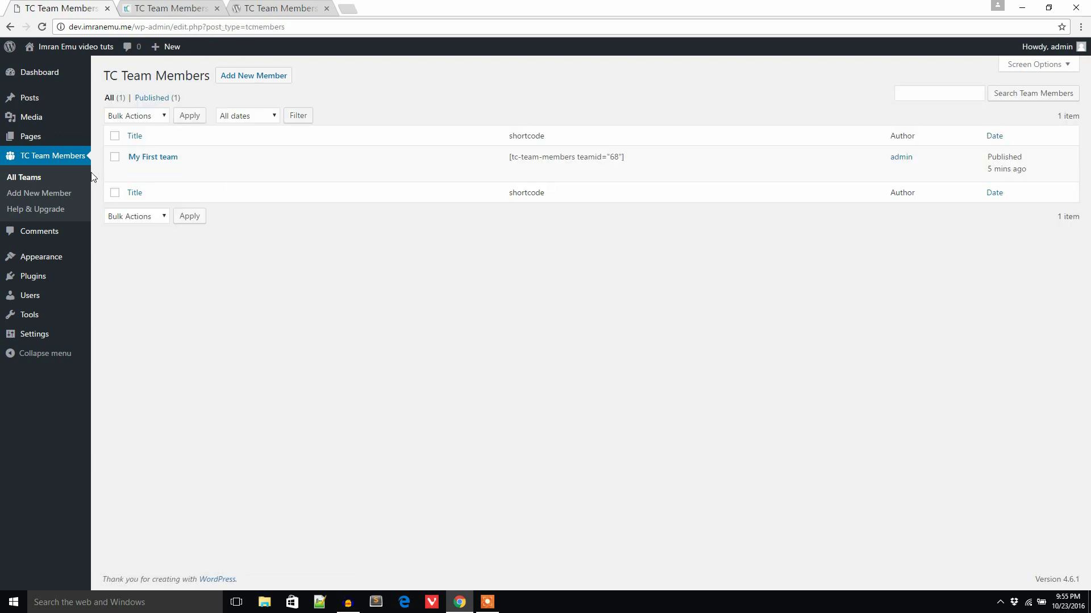
drag(625, 162, 510, 162)
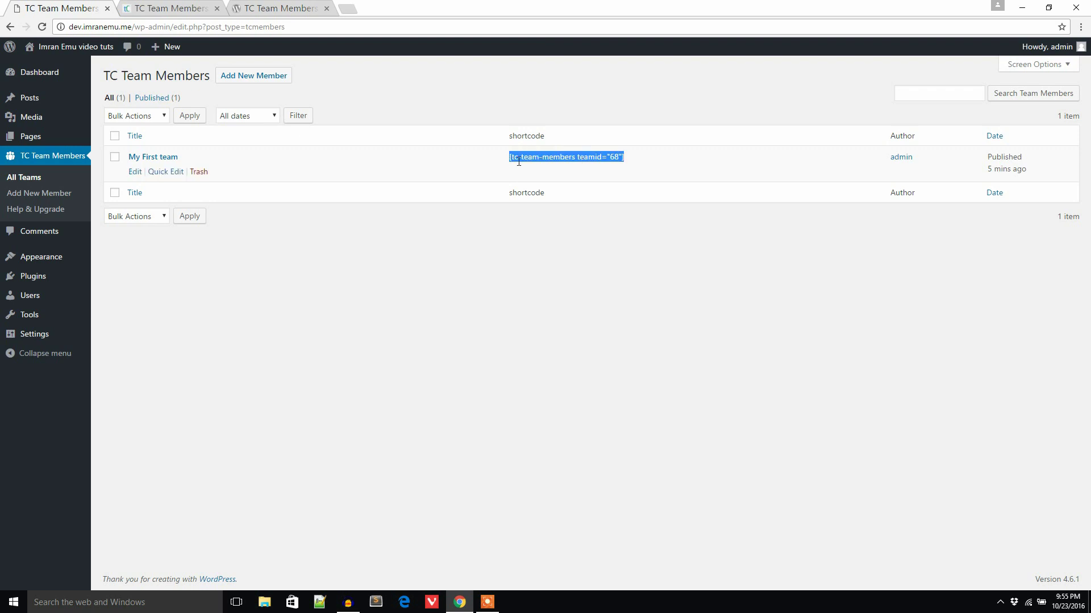
right_click(518, 163)
click(531, 166)
- Open Pages > Add New in a new browser tab and switch to it
mouse_move(27, 135)
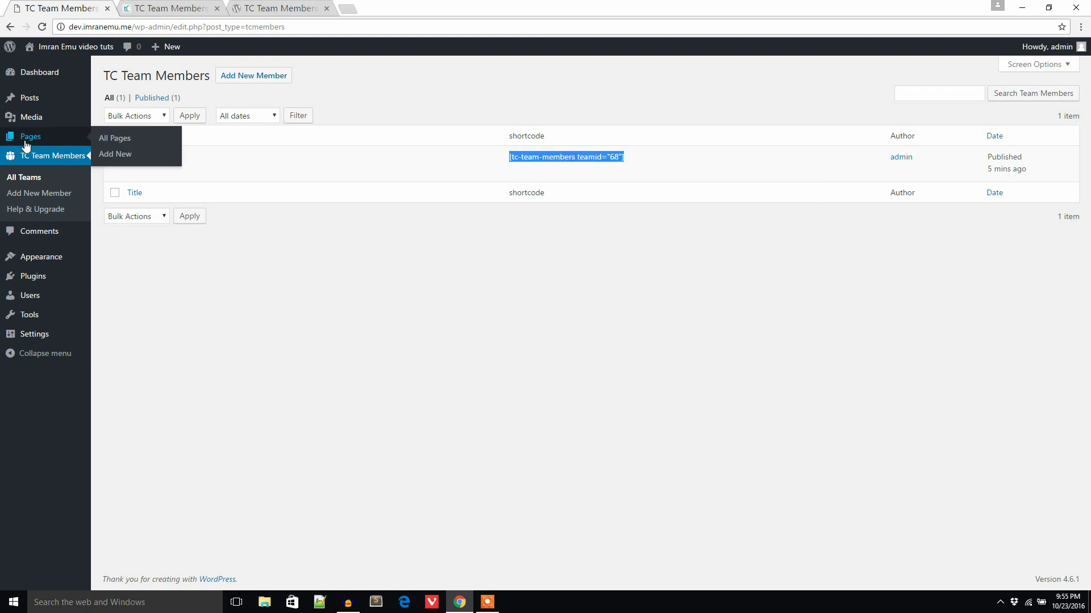
right_click(119, 157)
click(136, 163)
key(ctrl+Tab)
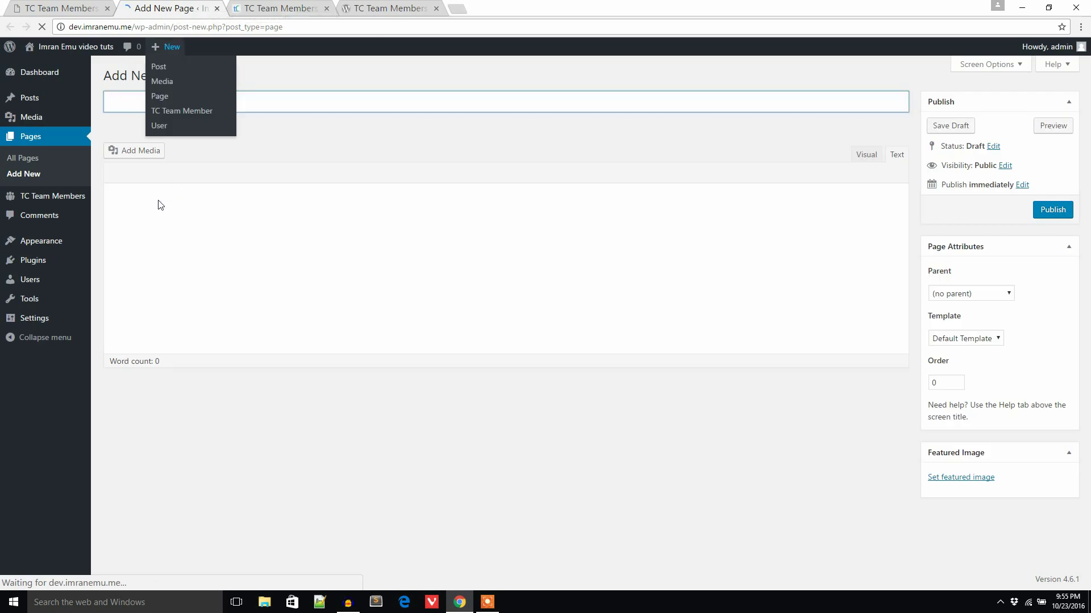
- Paste the team shortcode into the content and title the page 'Our Team Members'
click(153, 212)
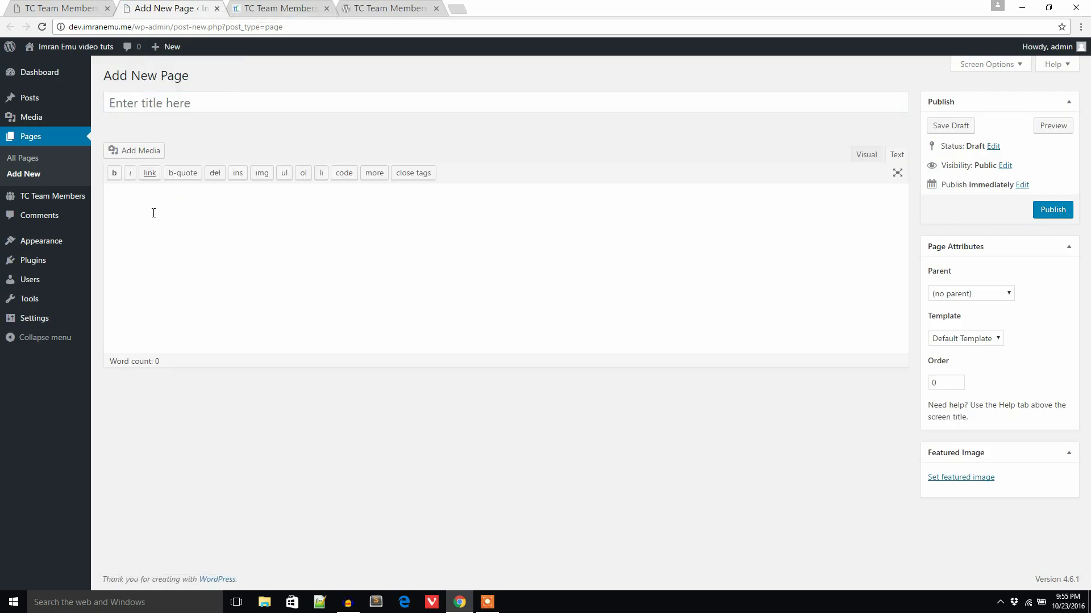
key(ctrl+v)
click(153, 111)
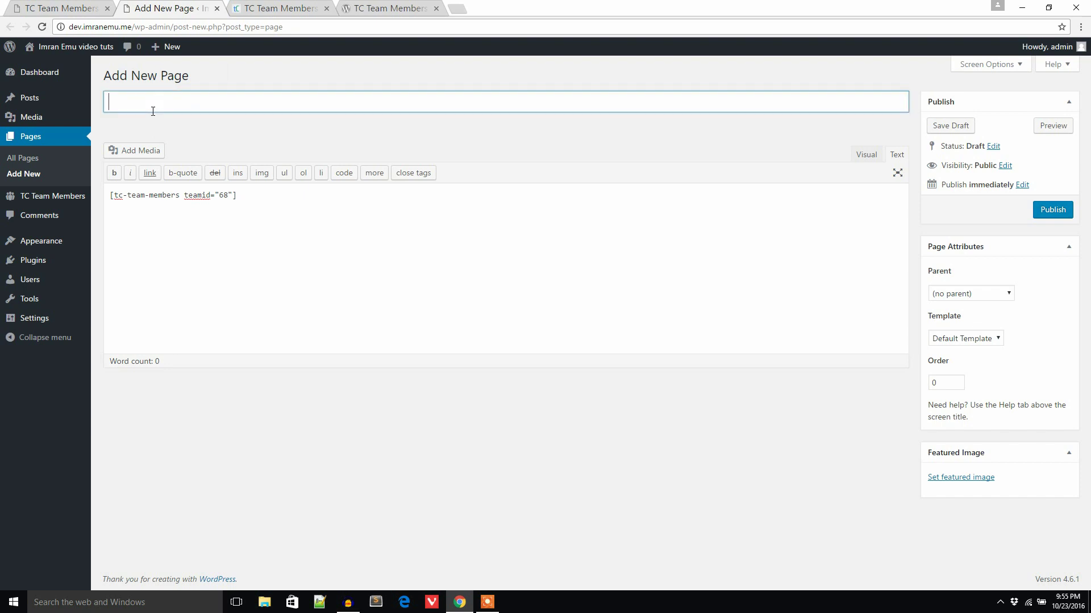
text(Our Team Members)
- Apply the Full Width Page template and publish the page
click(969, 338)
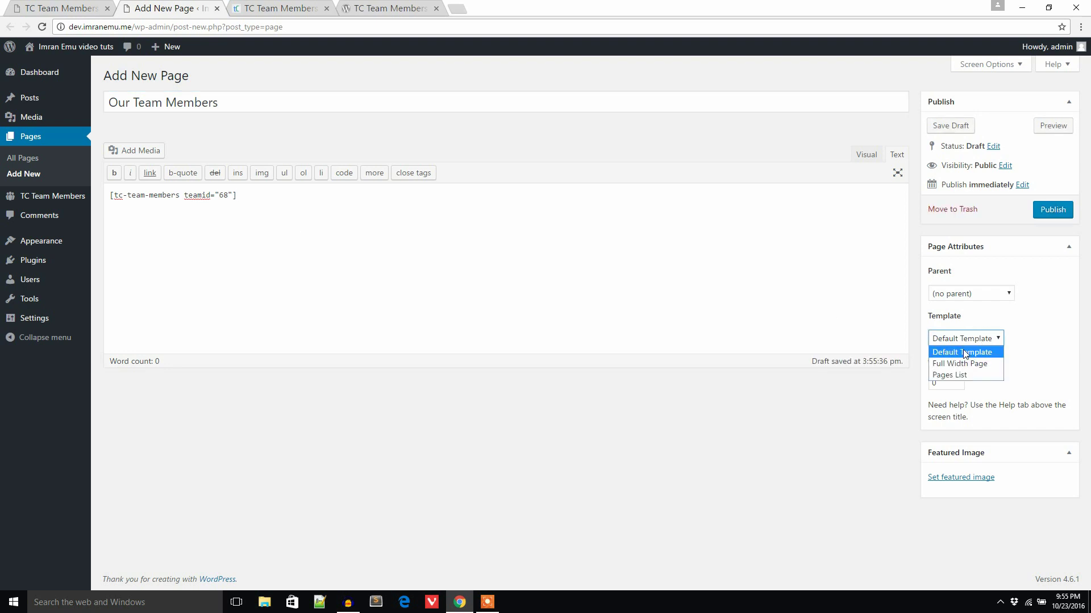
click(960, 364)
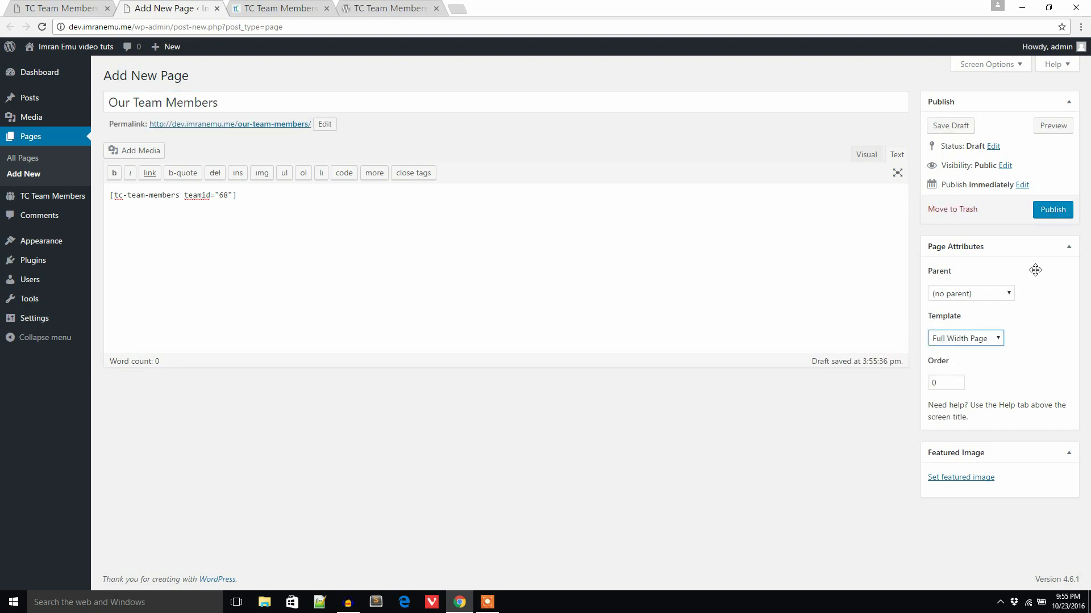
click(1053, 211)
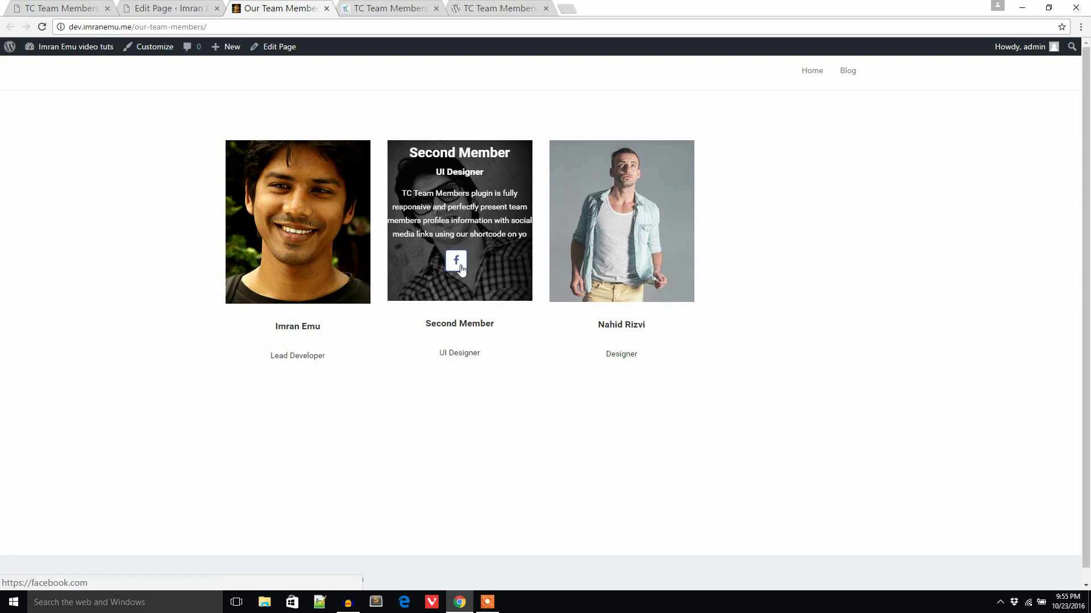
- Go from the live page back to the page editor, then to the TC Team Members list
click(169, 8)
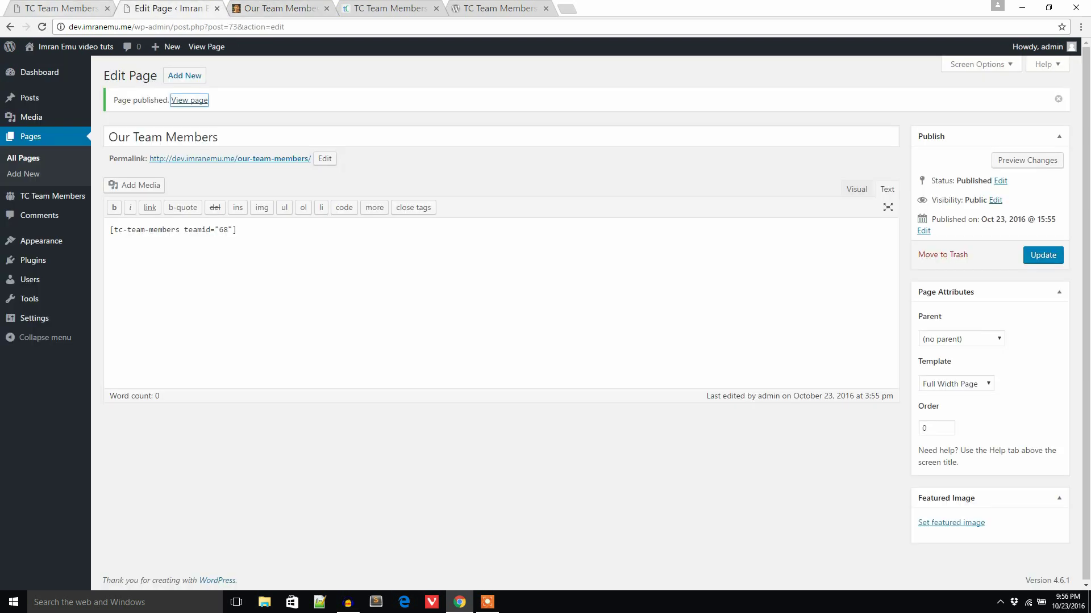
click(57, 8)
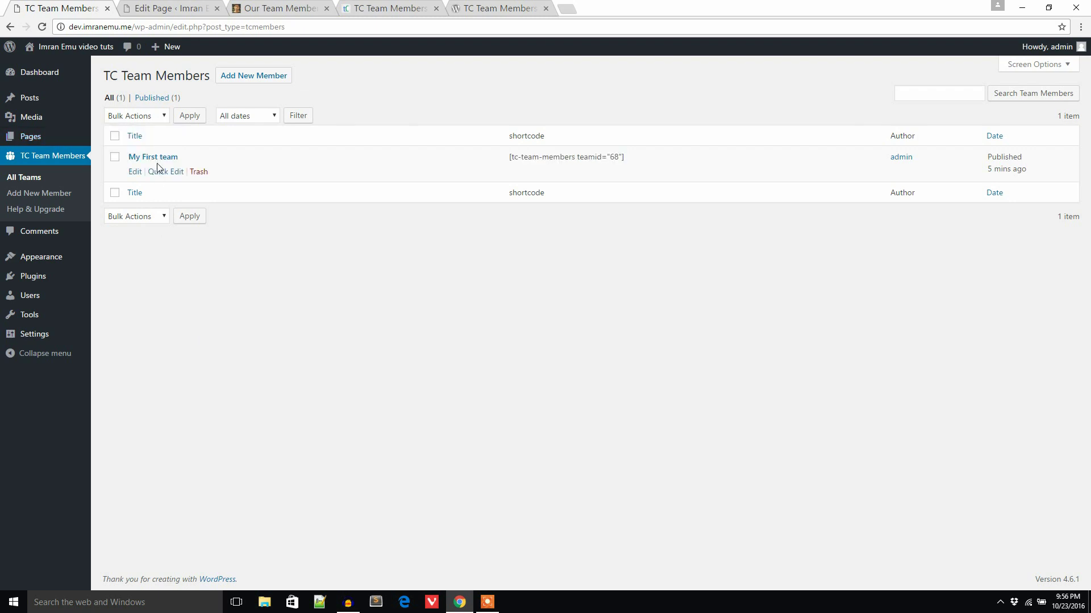
- Open My First team for editing and check the member cards on the live page
click(137, 172)
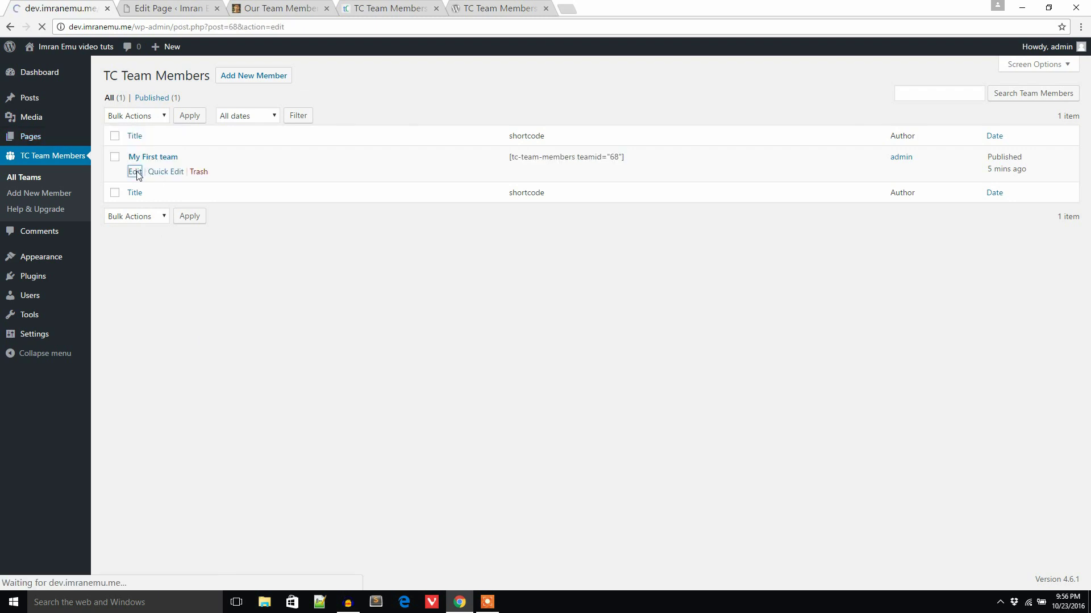
click(281, 8)
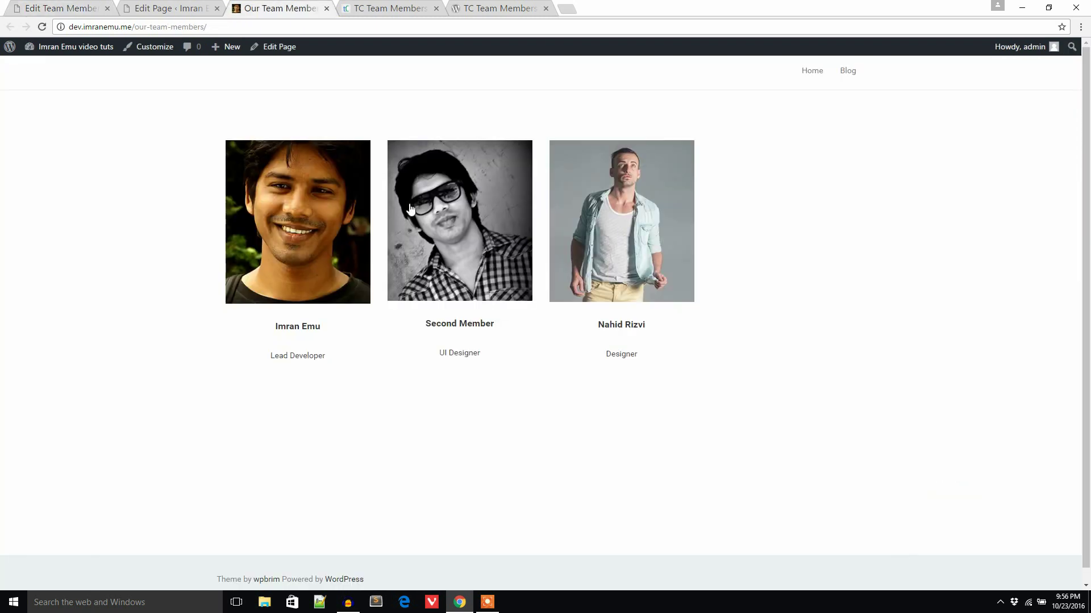
mouse_move(438, 230)
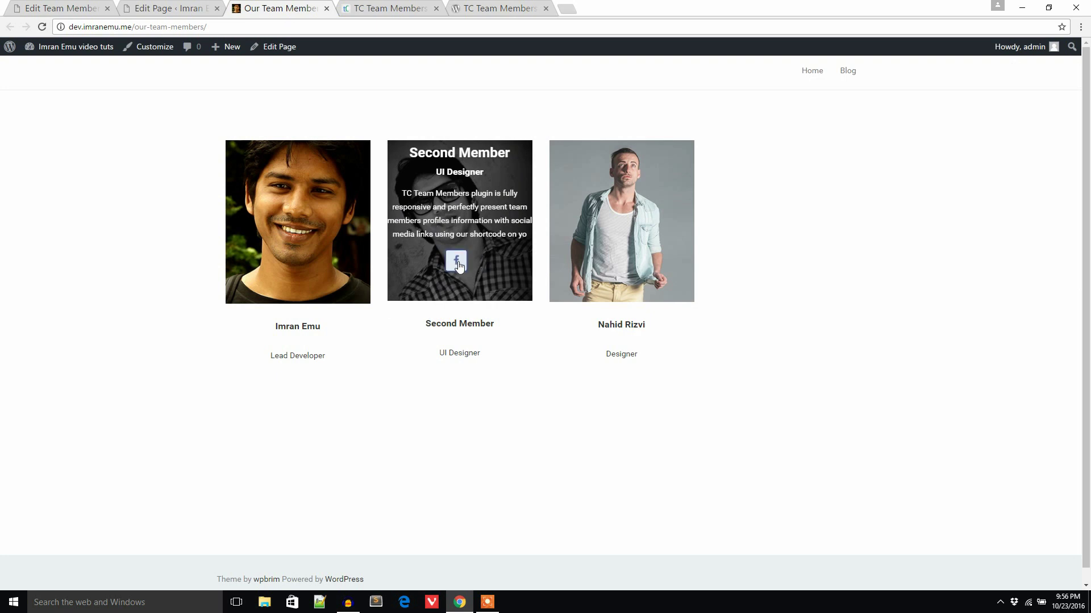
click(61, 8)
- Give Team Member 2 a '#' Twitter link and update the team
scroll(188, 246, down, 13)
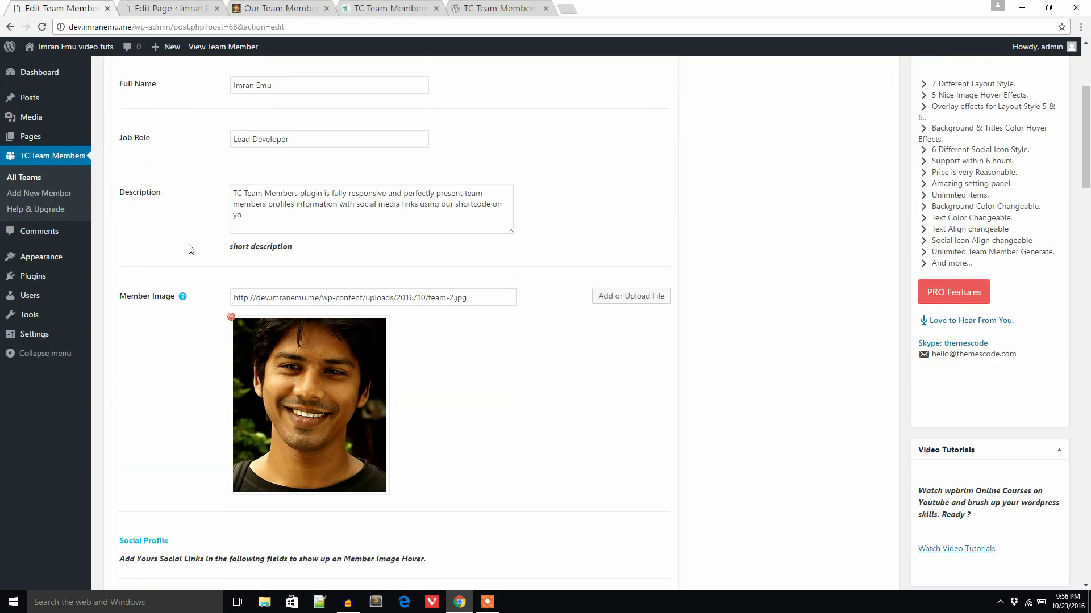
scroll(191, 246, down, 13)
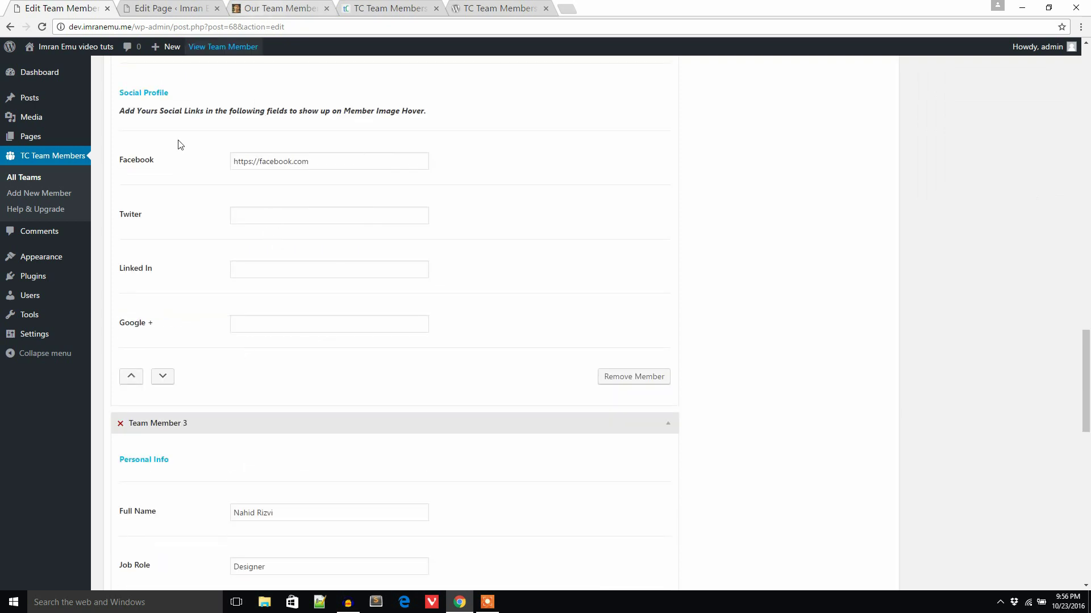
click(246, 224)
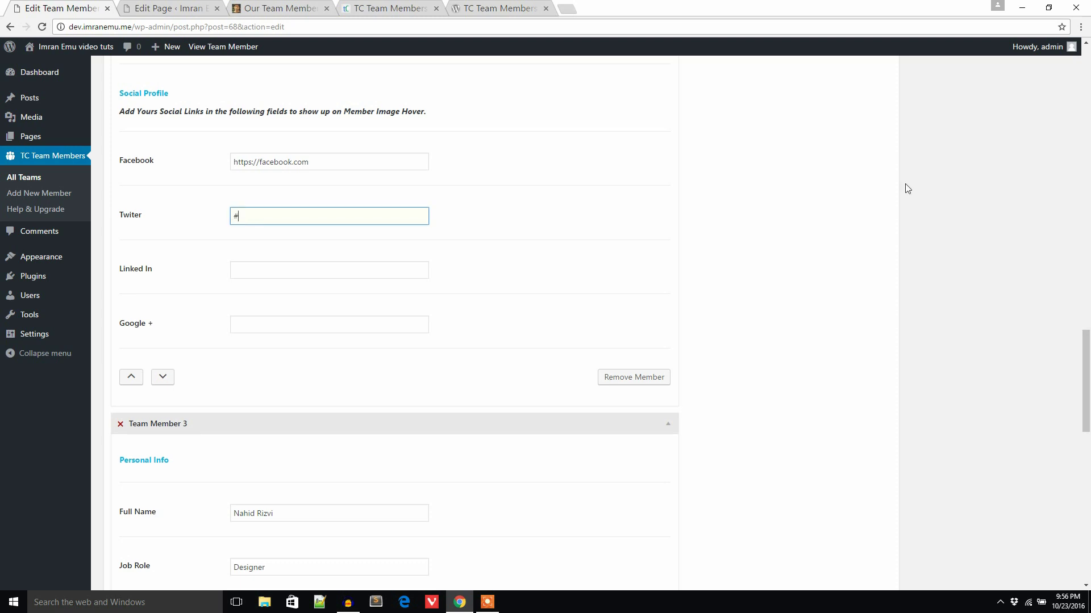
scroll(996, 229, up, 10)
click(1042, 204)
- Reload the live Our Team Members page to see the change
click(187, 8)
click(258, 7)
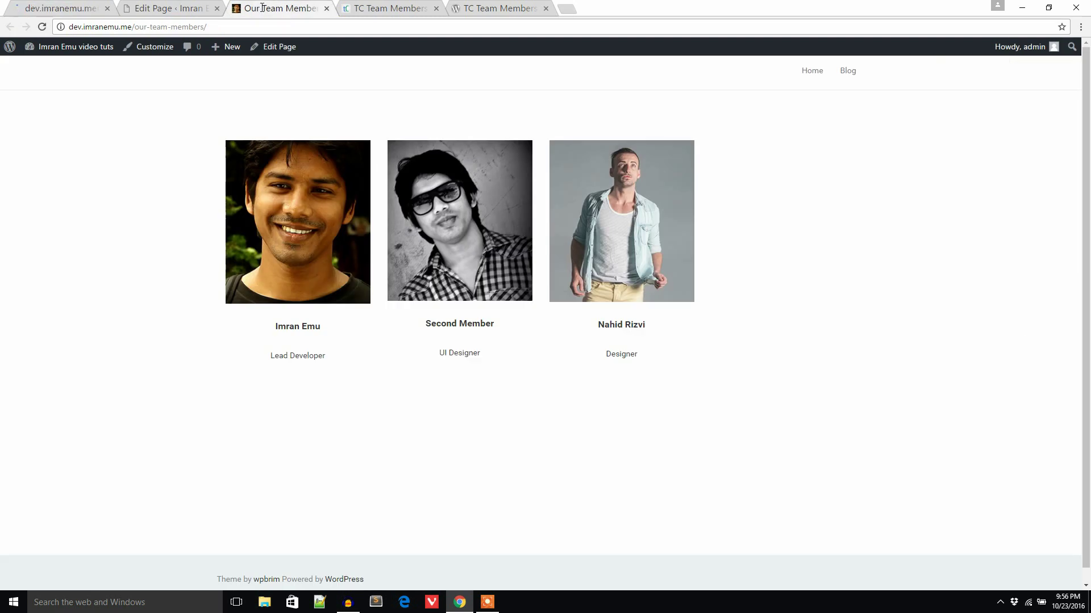
click(41, 27)
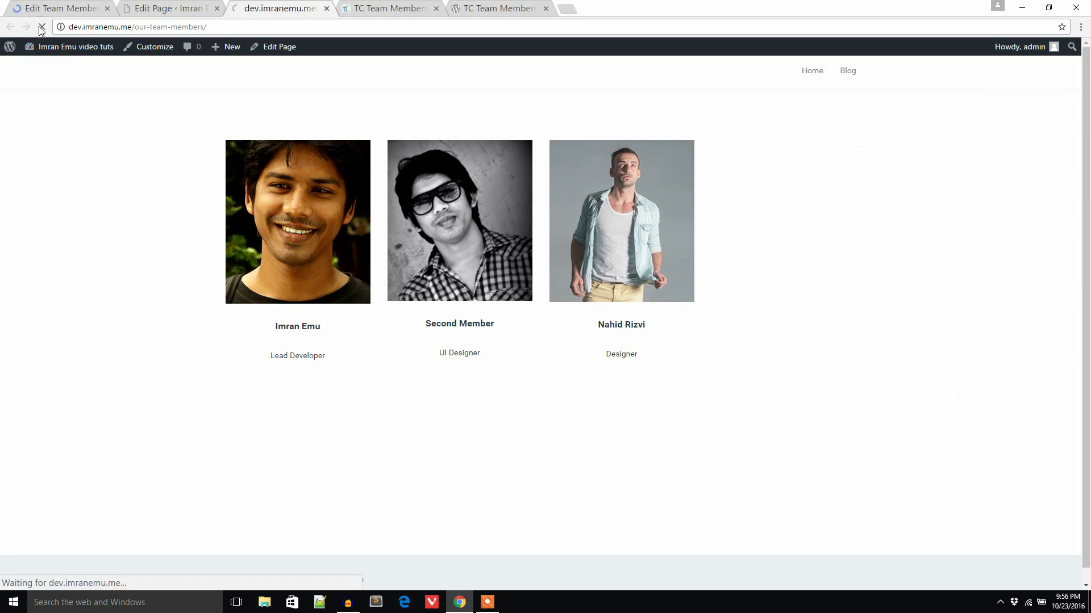
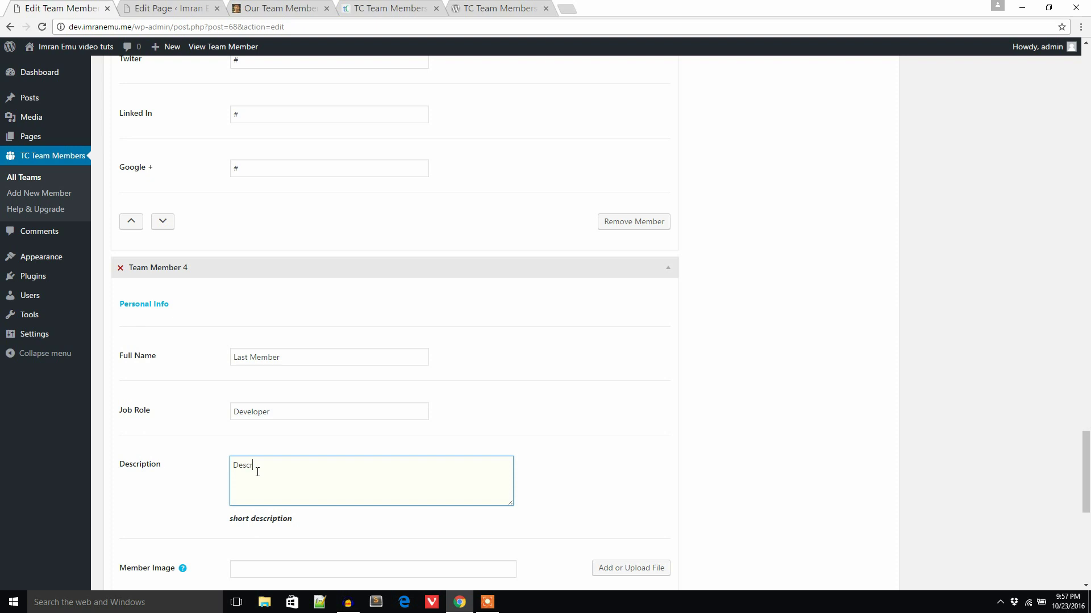
- Set team-3.jpg as Last Member's photo and move through the LinkedIn and Google+ fields
scroll(258, 472, down, 3)
click(656, 389)
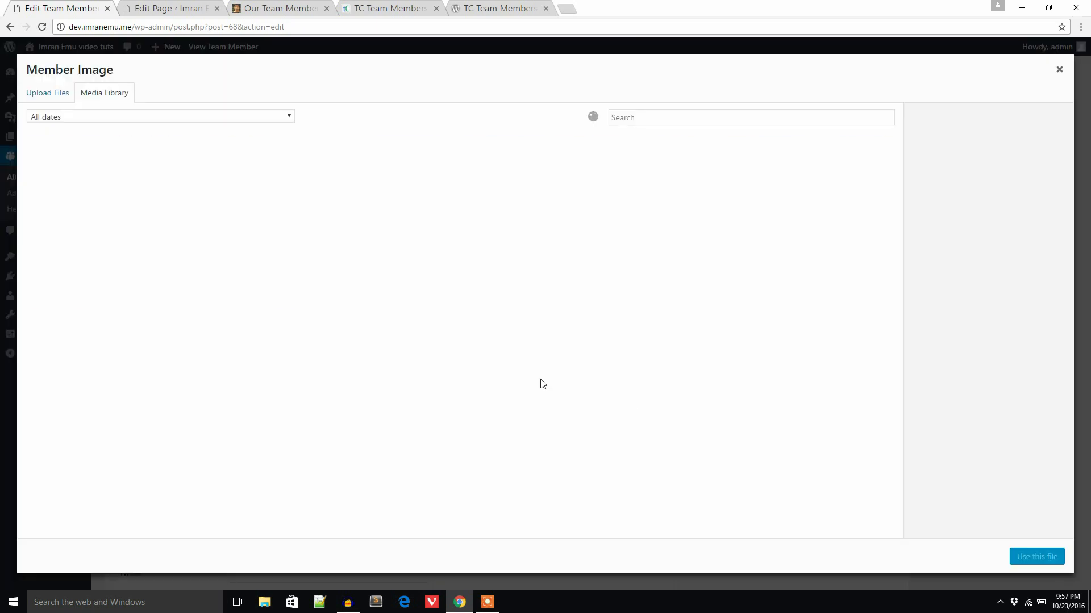
click(171, 184)
click(1017, 557)
scroll(307, 417, down, 3)
click(256, 339)
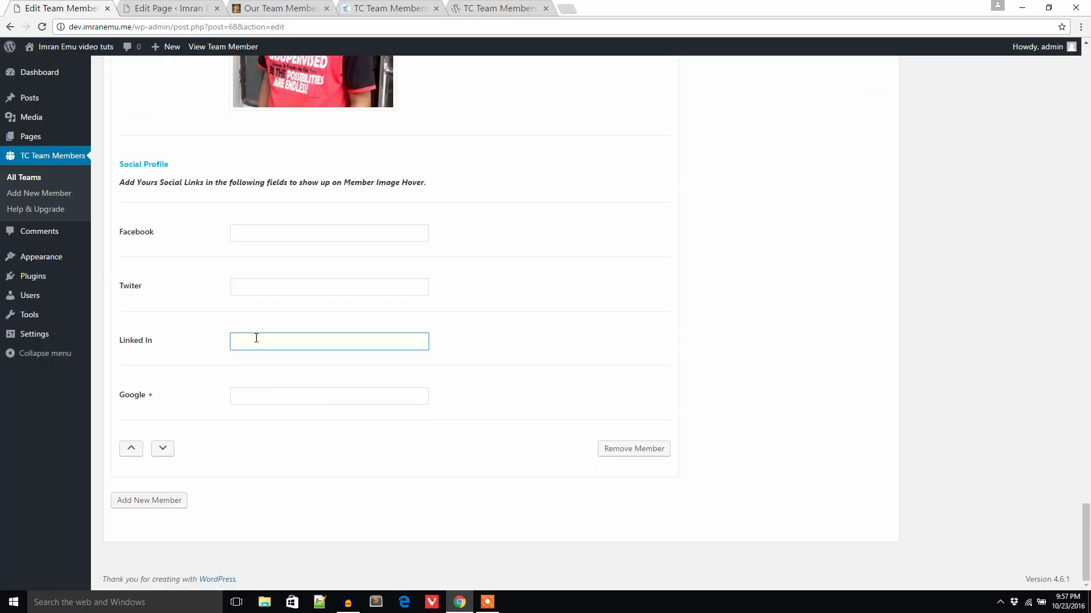
click(248, 403)
scroll(764, 314, up, 15)
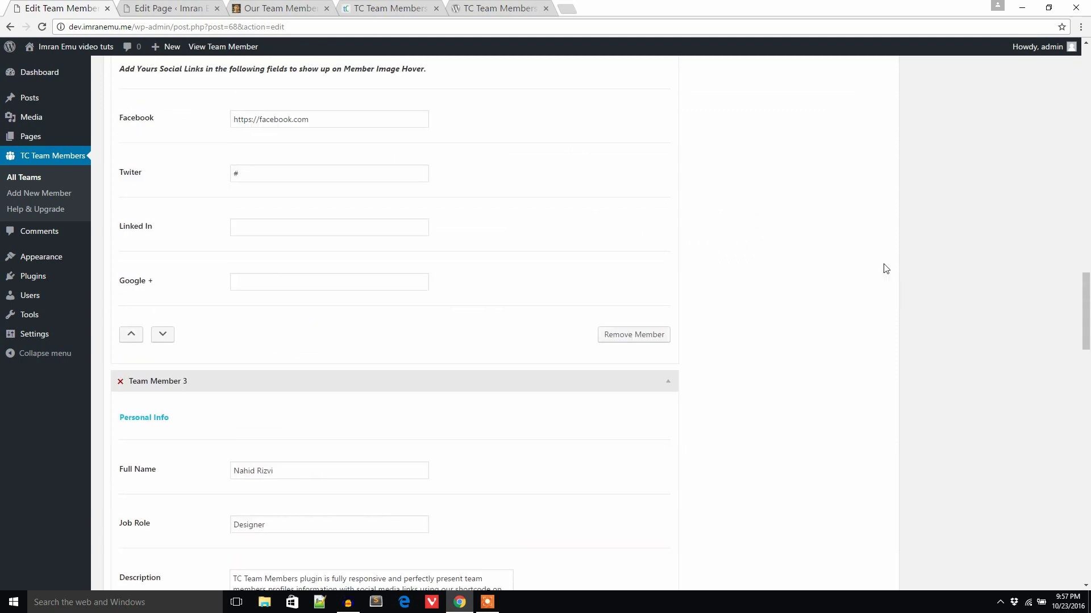
- Save the team and reload the Our Team Members page to confirm four members, including Last Member
key(Return)
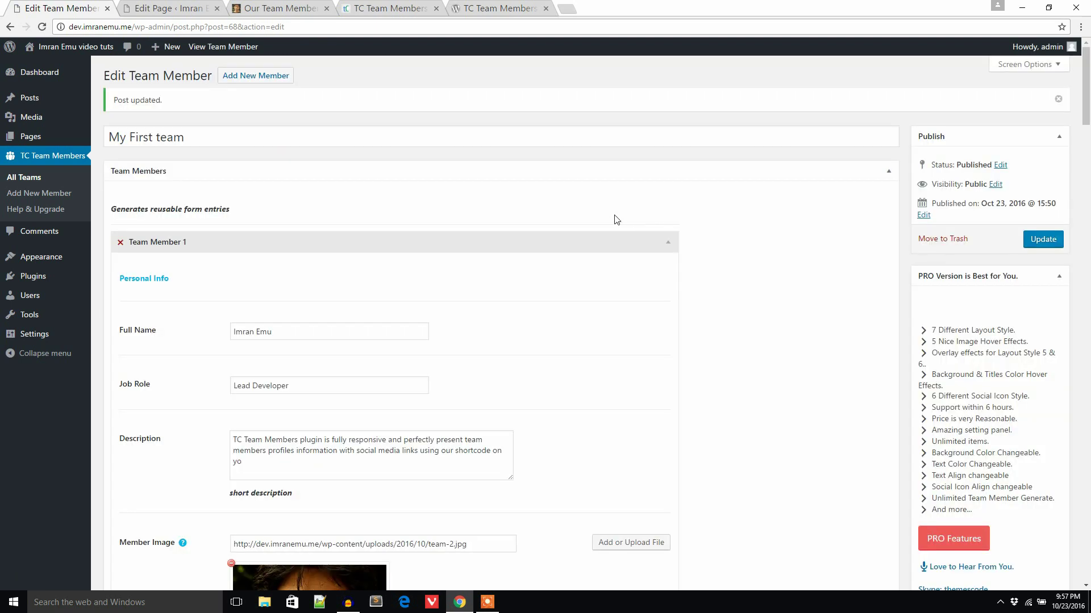
key(ctrl+3)
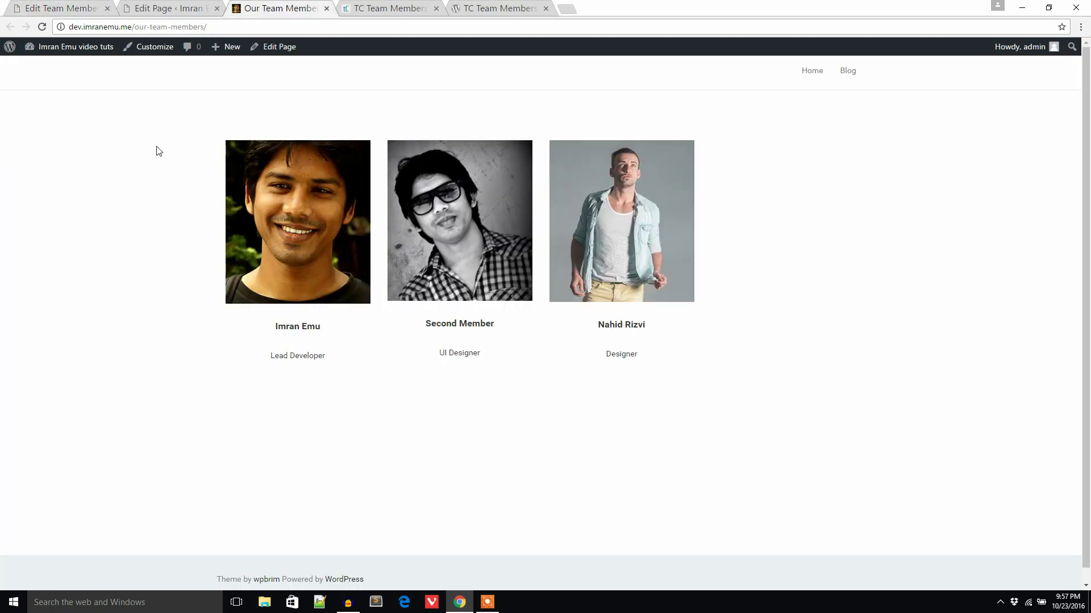
click(42, 27)
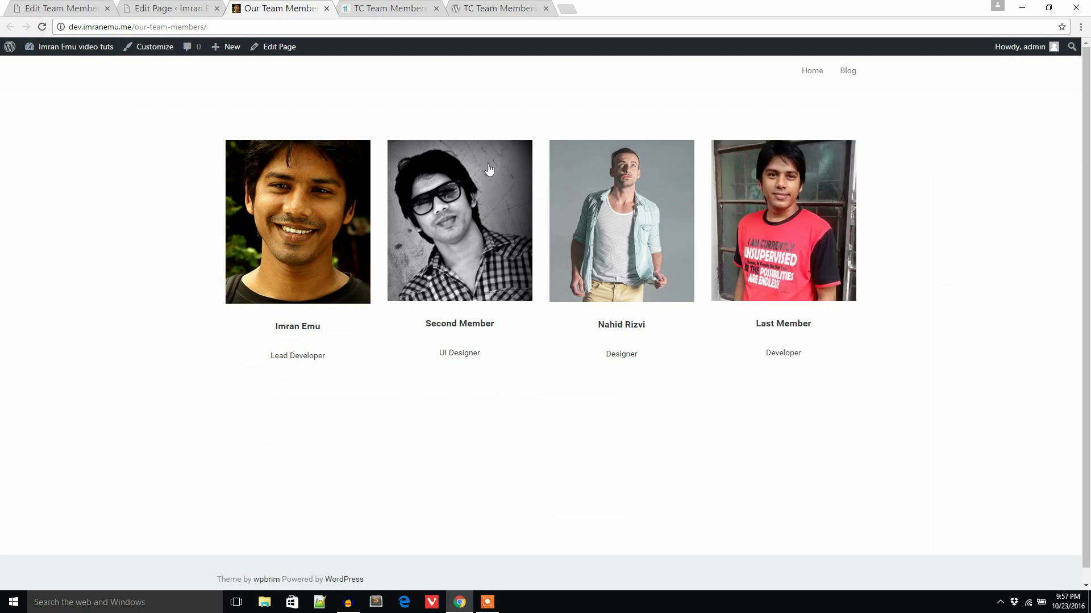
mouse_move(770, 195)
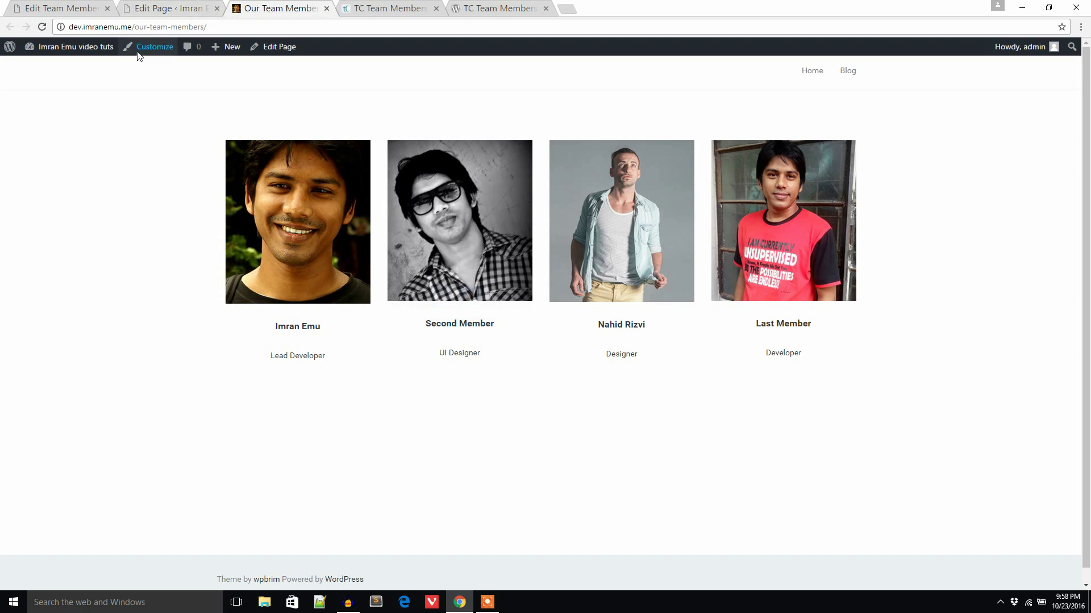
- Return to the team editor and add a fifth member entry
click(157, 9)
key(ctrl+shift+Tab)
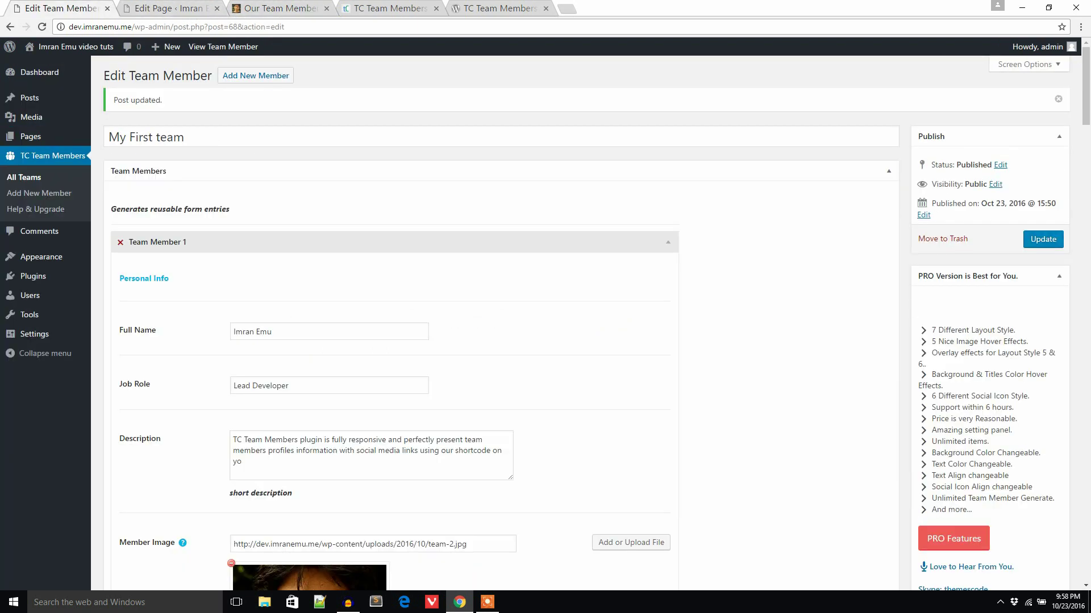
scroll(204, 221, down, 20)
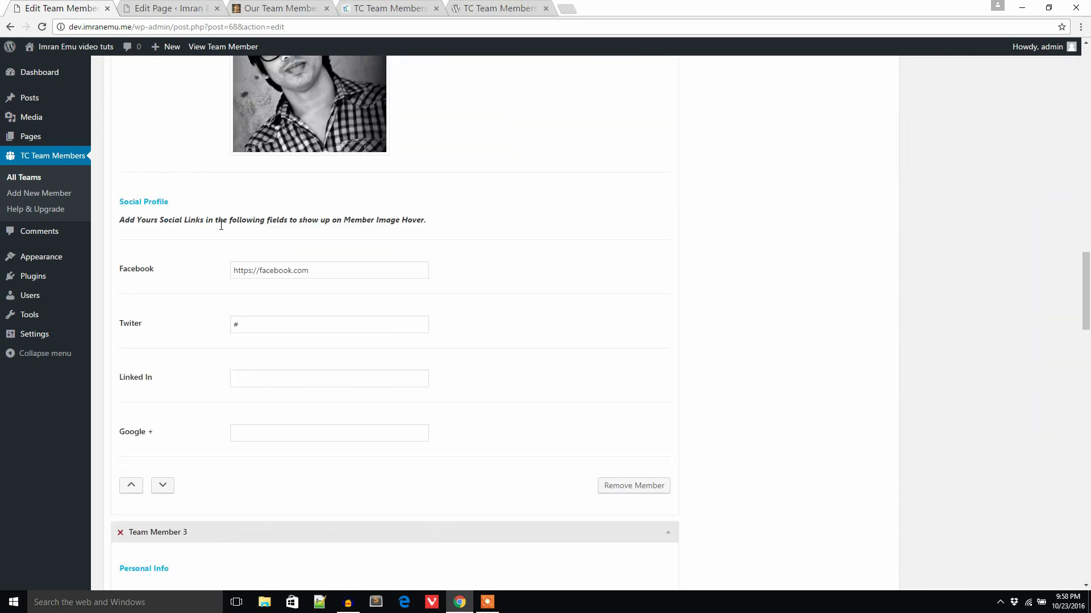
scroll(218, 227, down, 20)
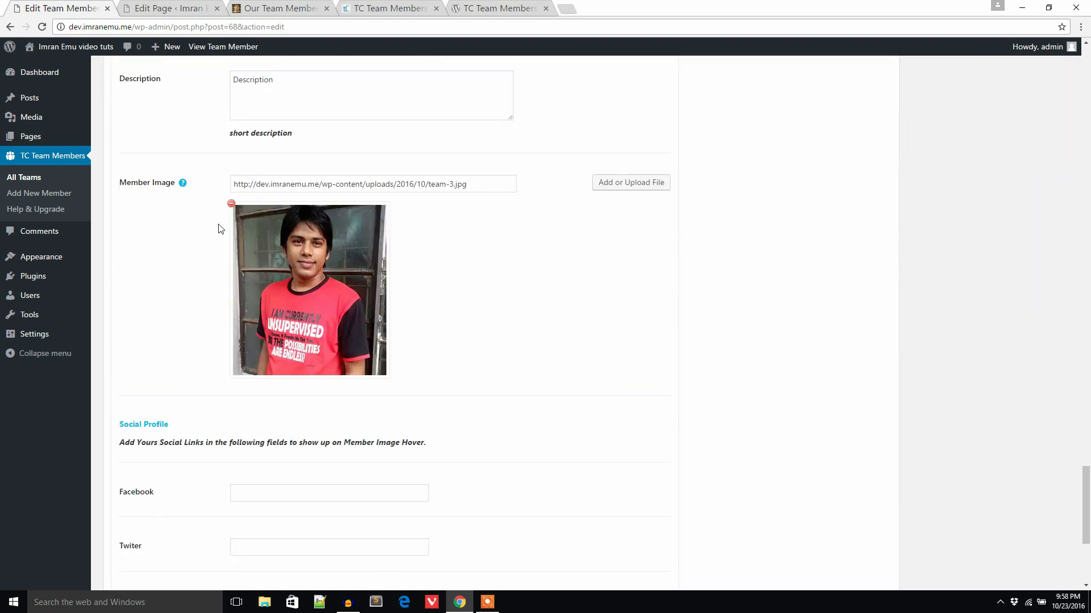
click(179, 500)
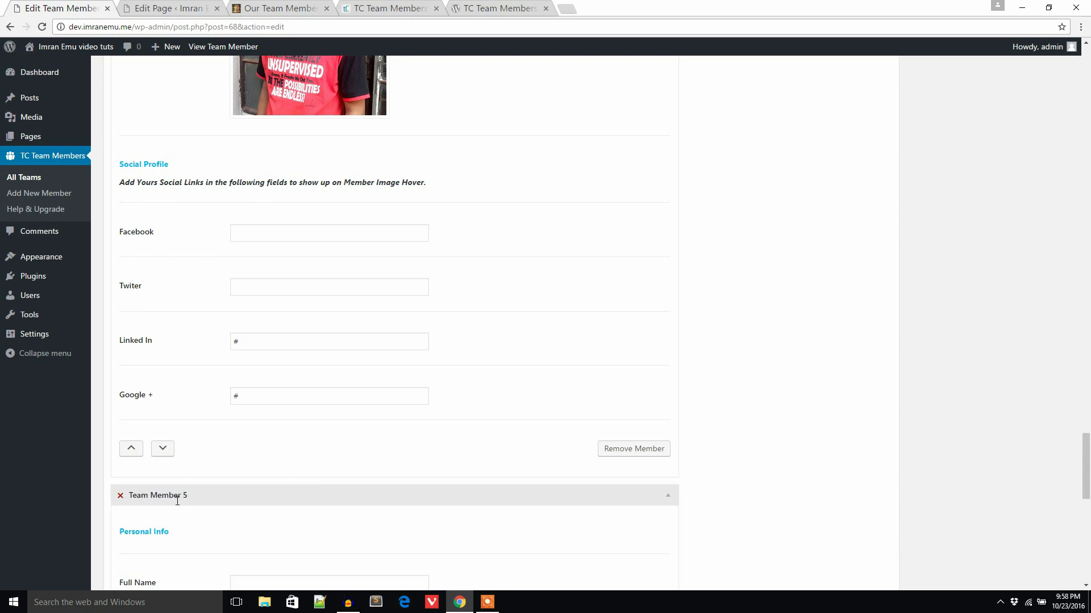
- Enter the full name Member Five, the job role Job Role, and a description
scroll(226, 465, down, 4)
click(273, 363)
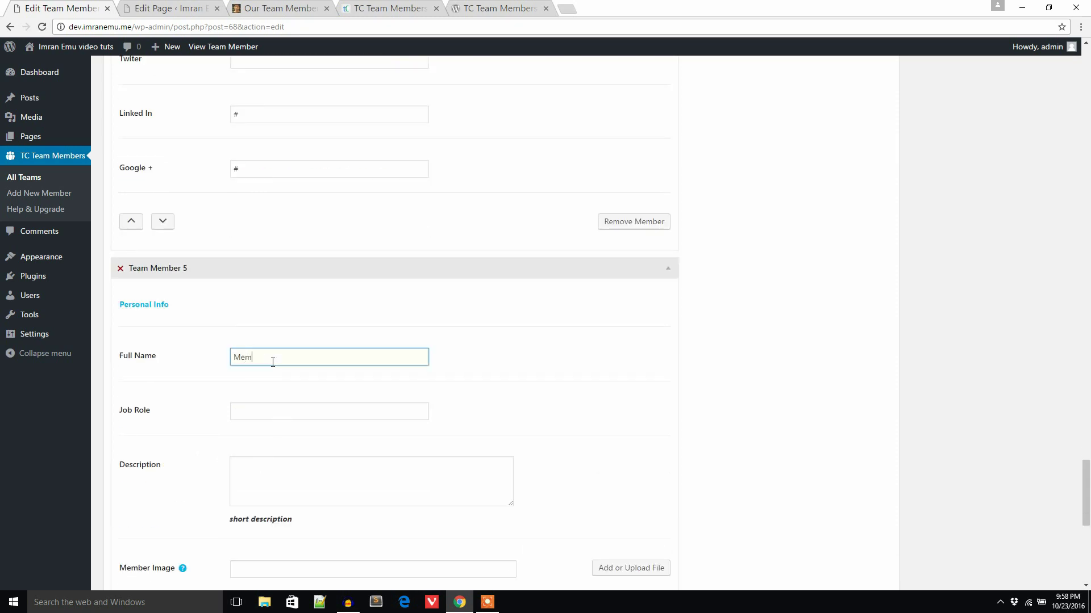
click(285, 411)
text(H)
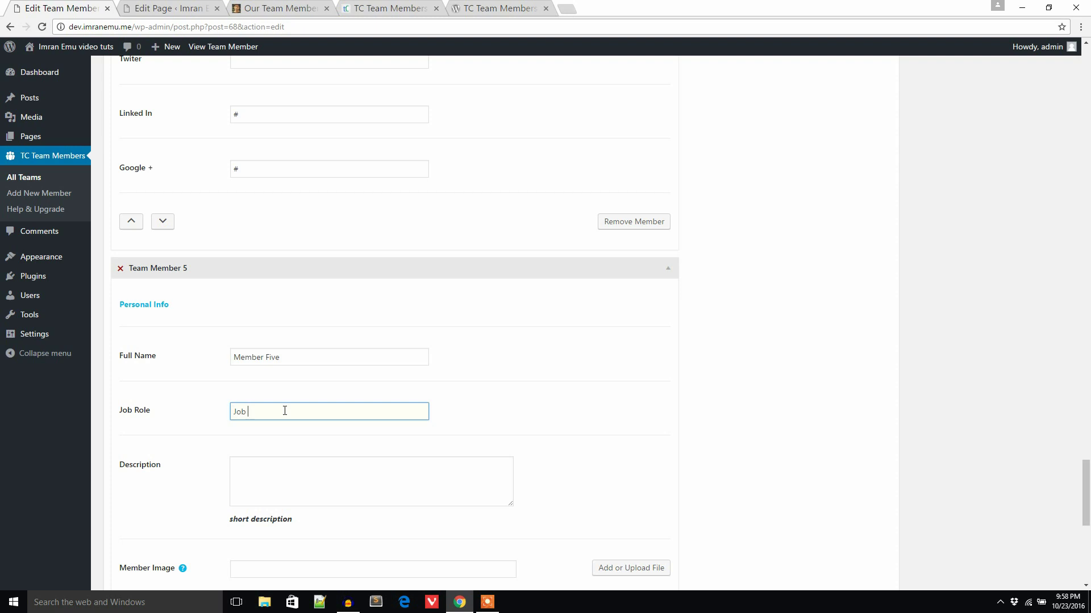
click(260, 483)
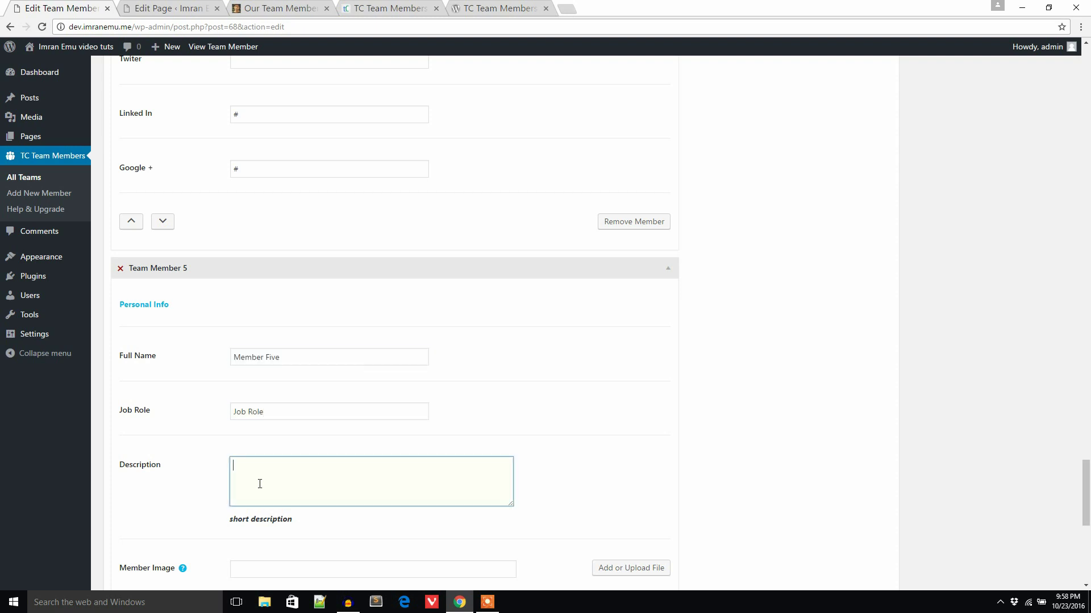
- Choose a photo from the media library as Member Five's image
scroll(259, 483, down, 3)
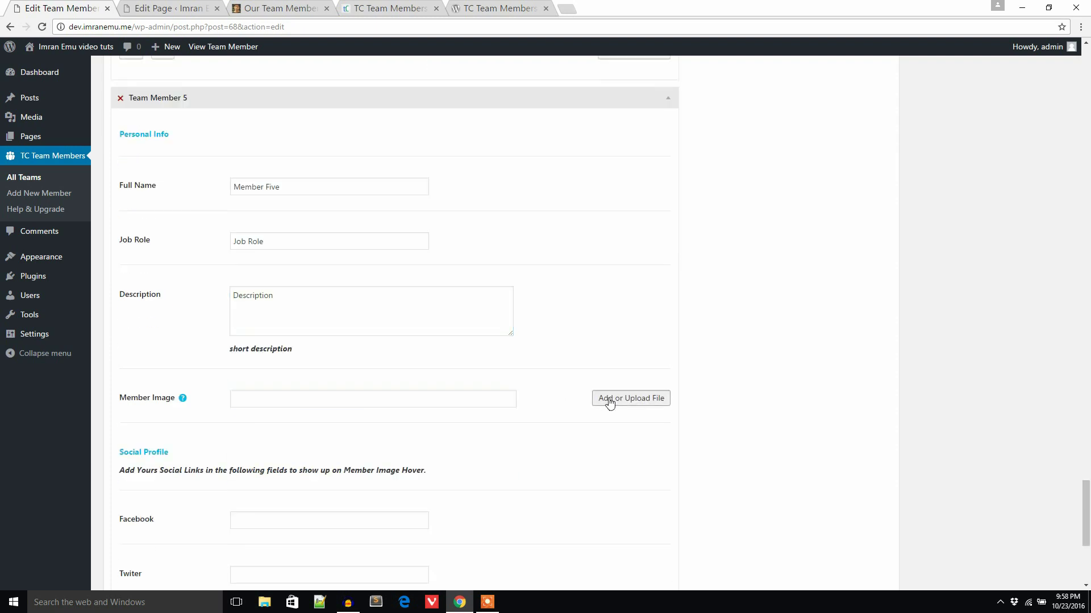
click(606, 400)
click(85, 177)
click(1017, 555)
- Fill the Facebook, Twitter and remaining social link fields with #
scroll(1003, 561, down, 9)
click(314, 325)
text(#)
click(311, 273)
text(#)
click(279, 436)
click(275, 385)
text(#)
scroll(845, 378, up, 7)
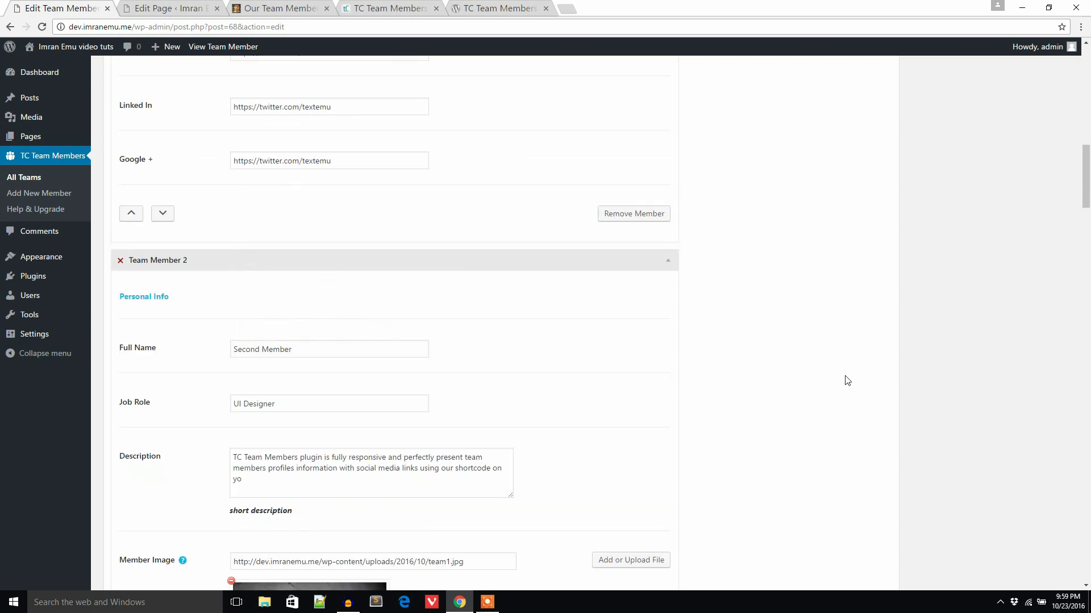
scroll(847, 380, up, 15)
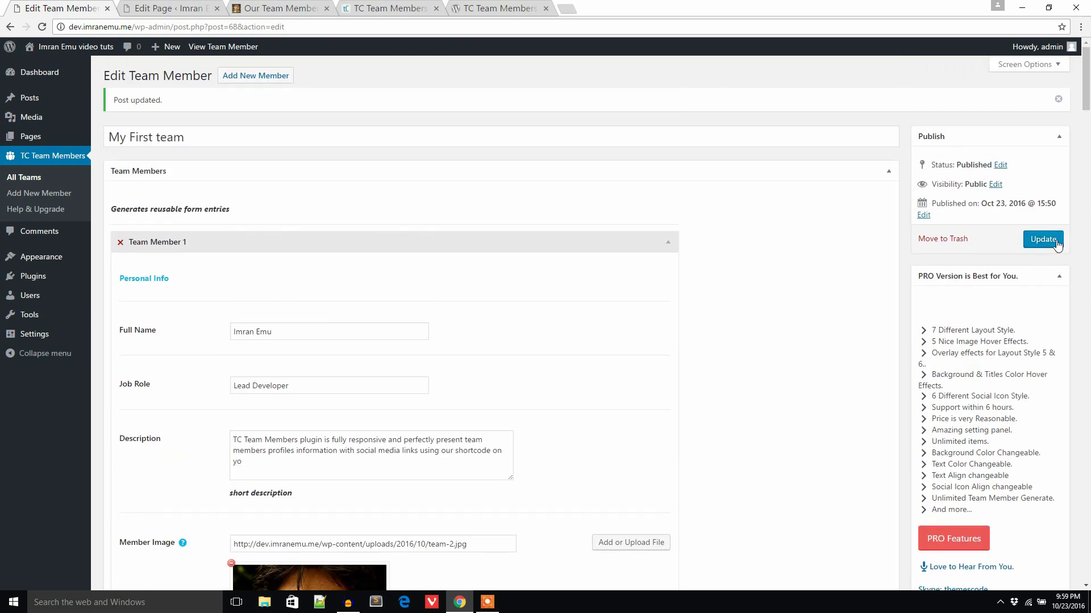
- Update the team, reload the Our Team Members page to check Member Five, then go back to the editor
click(1055, 243)
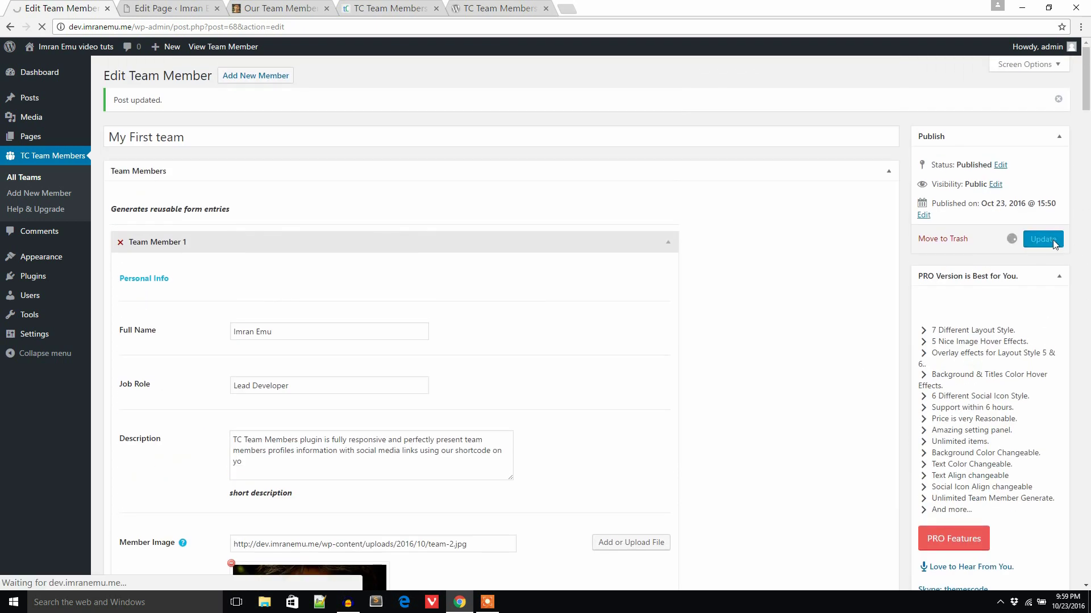
click(280, 8)
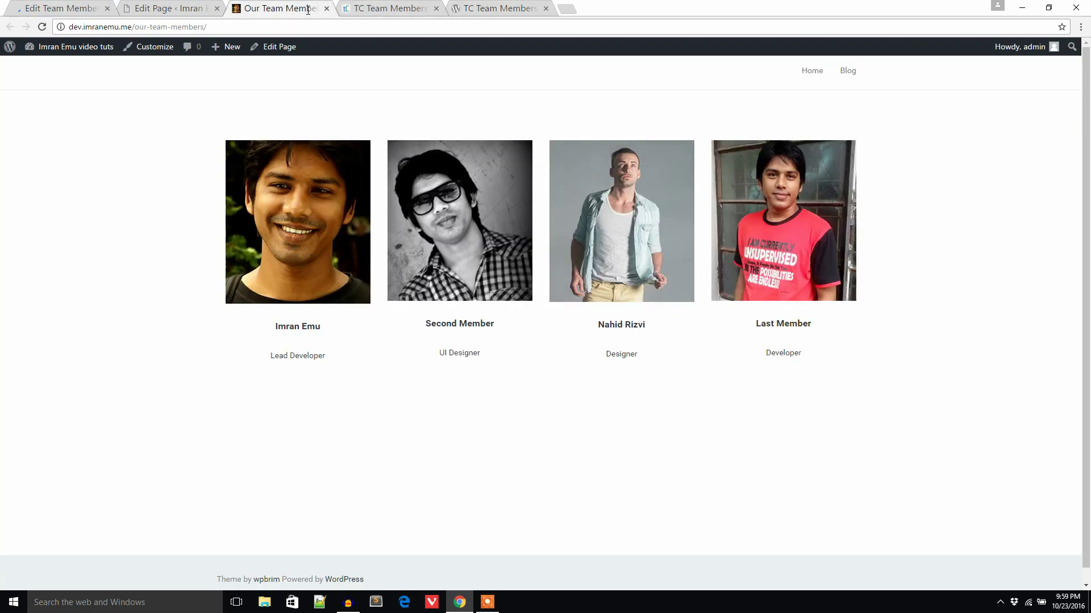
click(43, 28)
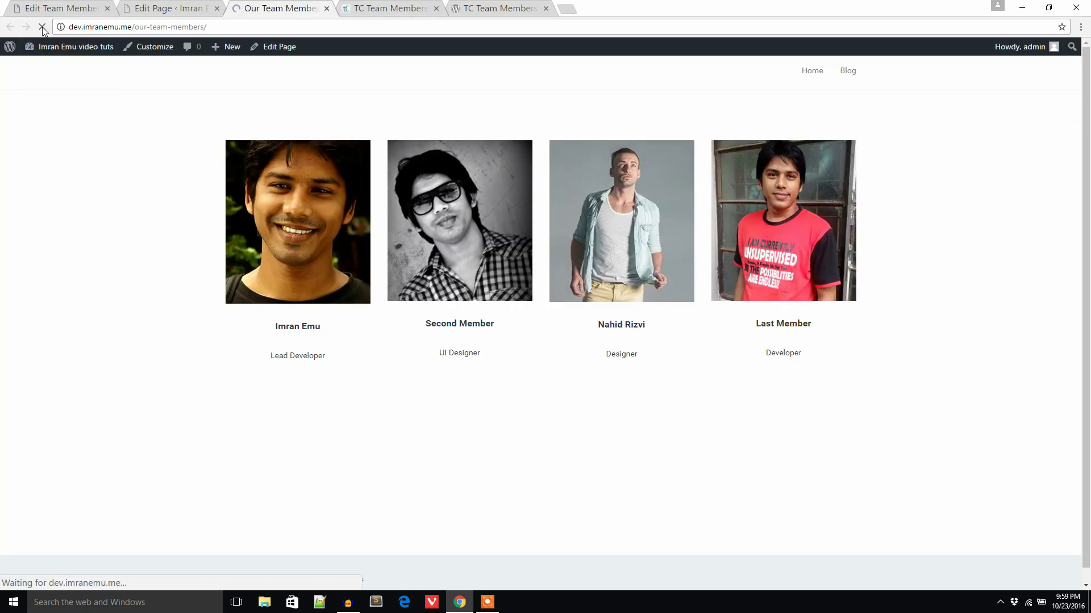
scroll(355, 398, down, 2)
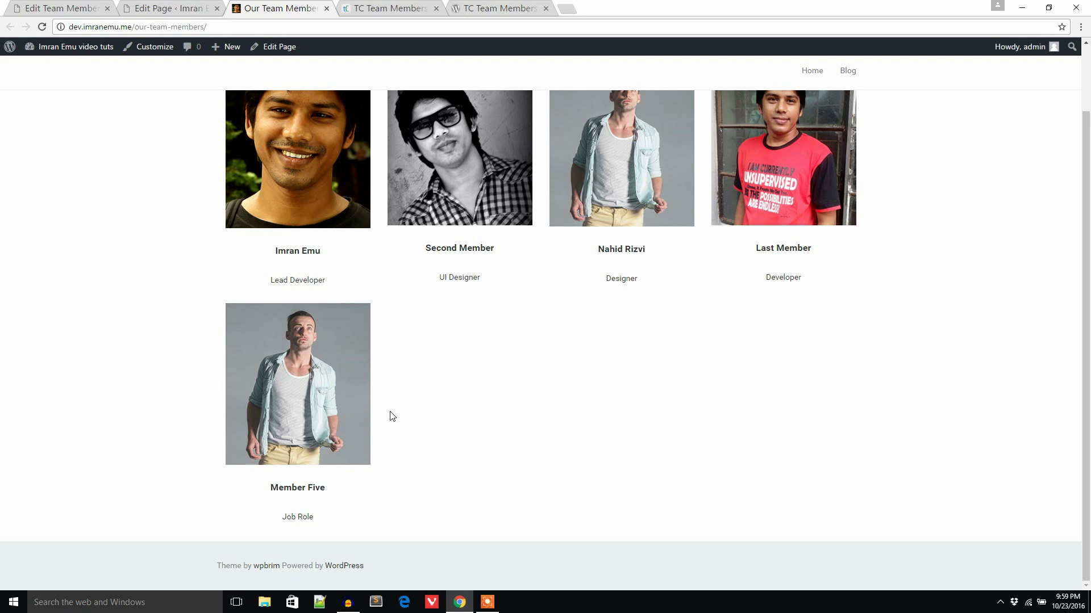
scroll(466, 392, up, 2)
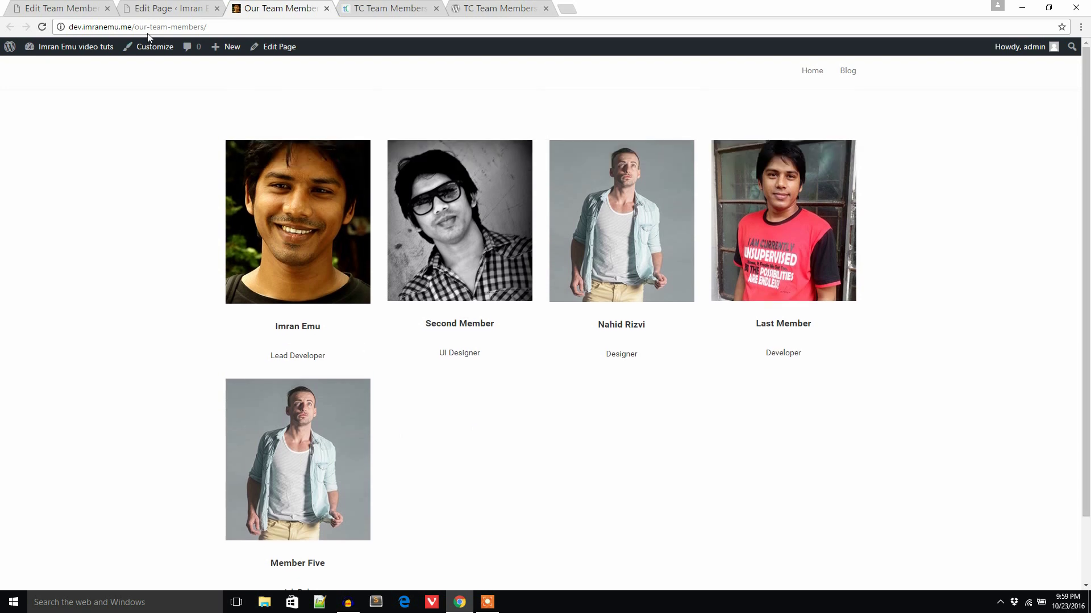
click(79, 10)
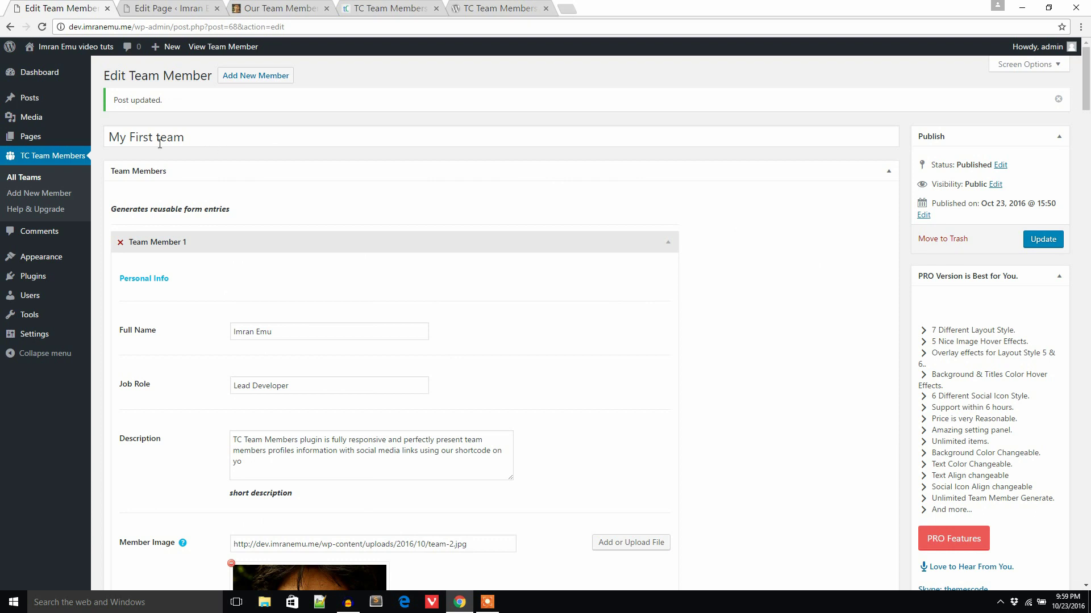
- Create a new team group named 'My Second Group' and begin the first member's name
click(40, 192)
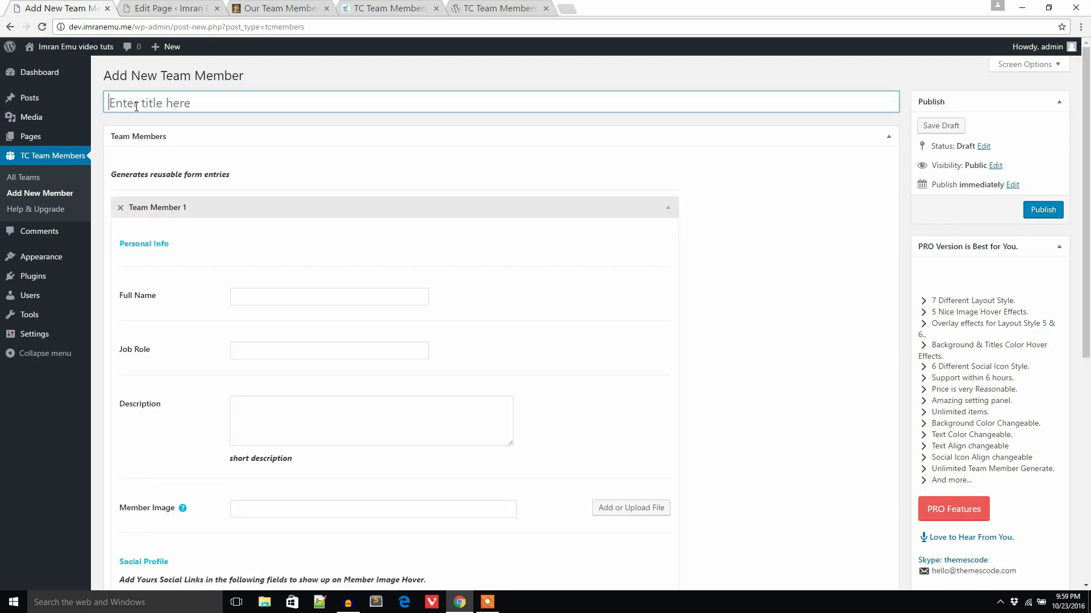
text(My Second Group)
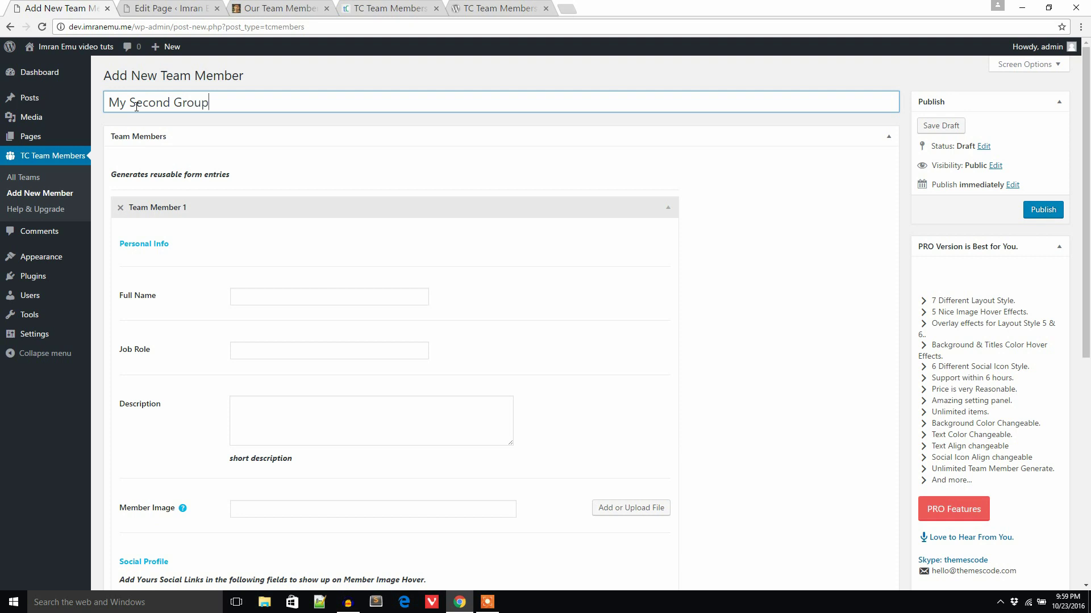
click(270, 301)
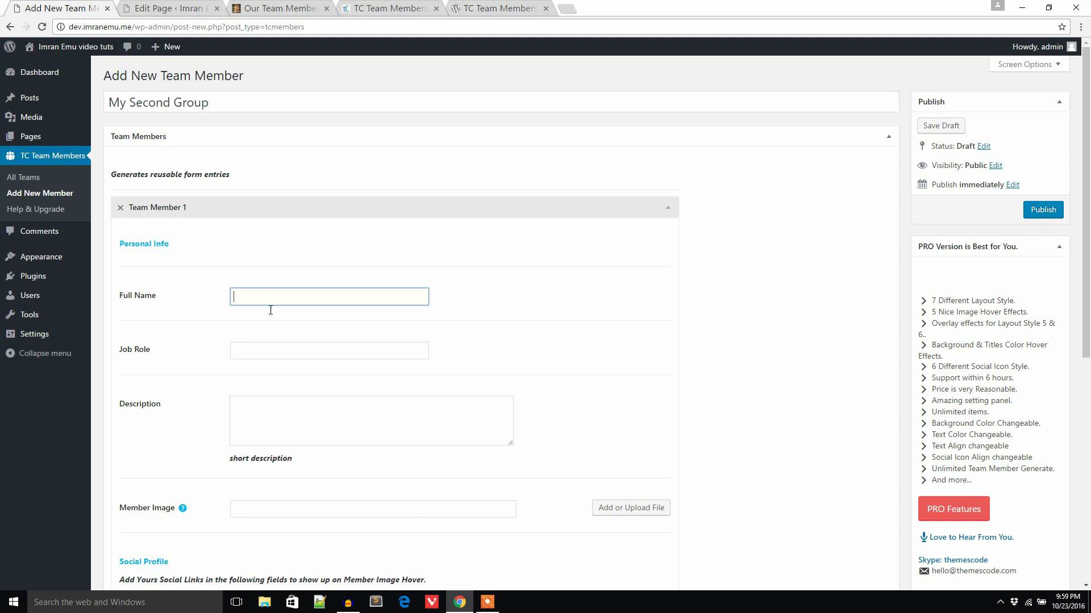
- Add second, third and fourth member sections, publish the group, and view the Our Team Members page
scroll(254, 315, down, 7)
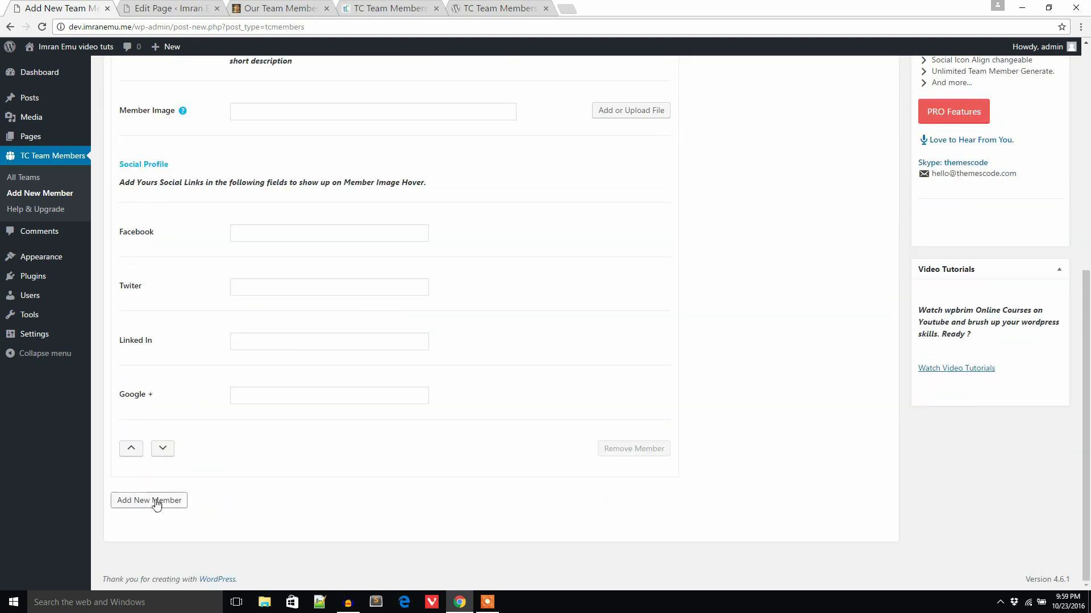
click(151, 503)
scroll(180, 451, down, 4)
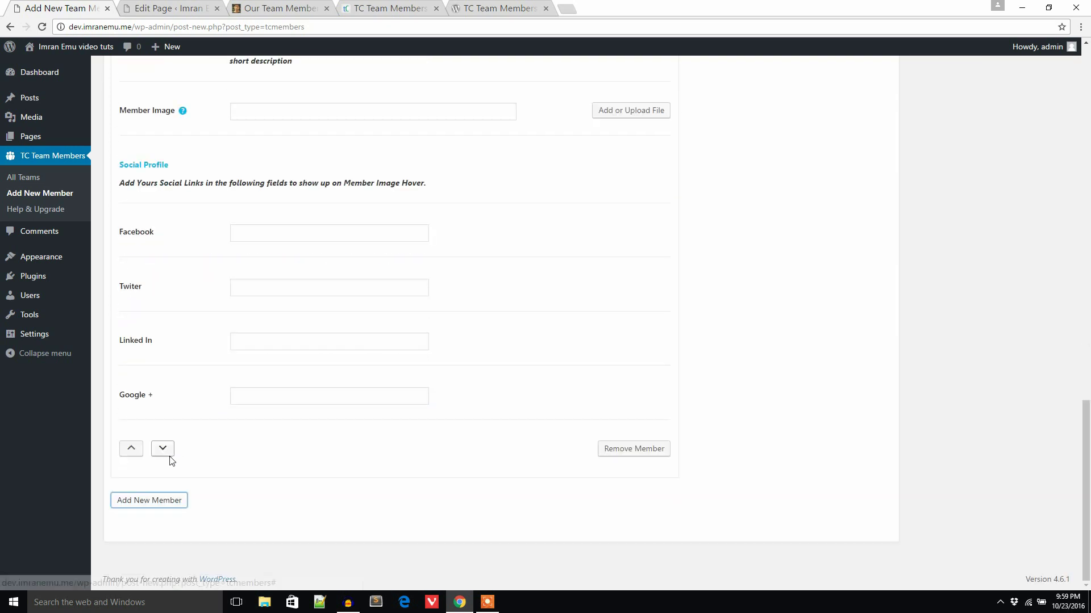
click(161, 503)
scroll(174, 477, down, 10)
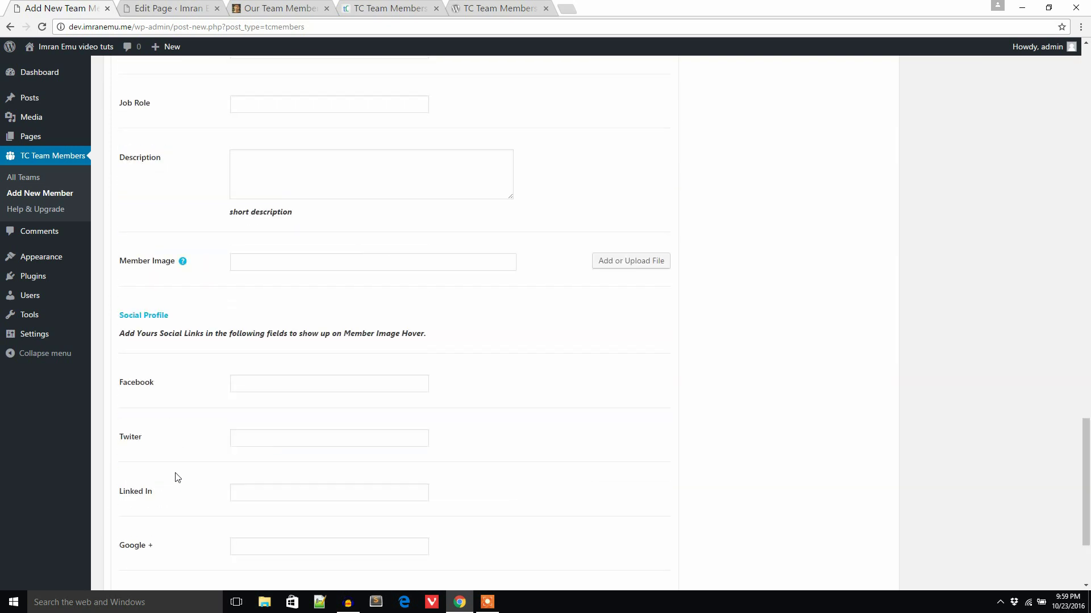
click(173, 506)
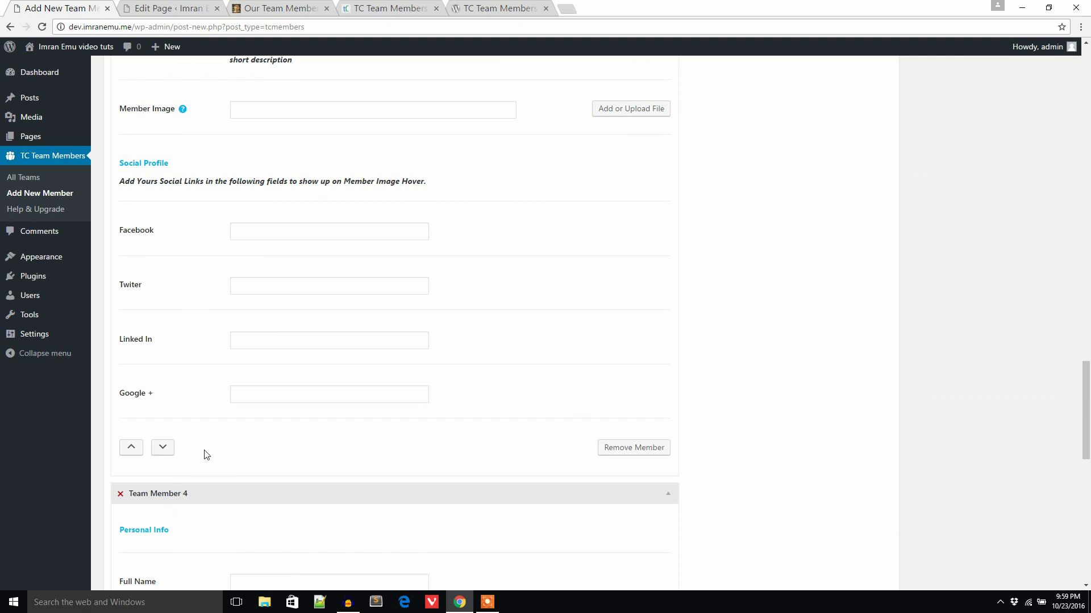
scroll(205, 453, down, 12)
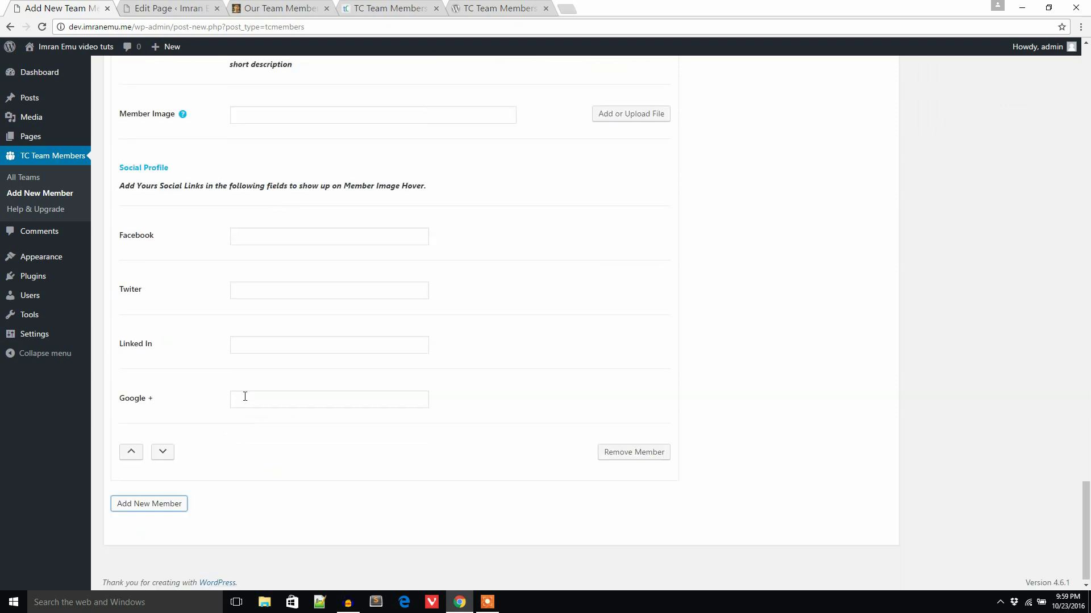
scroll(245, 396, up, 20)
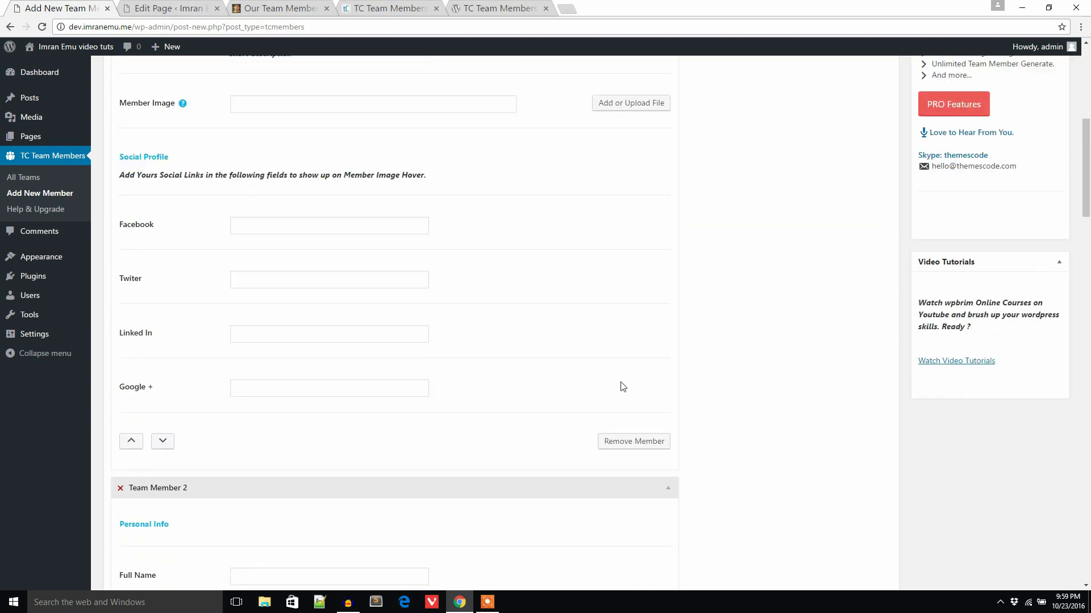
scroll(623, 387, up, 7)
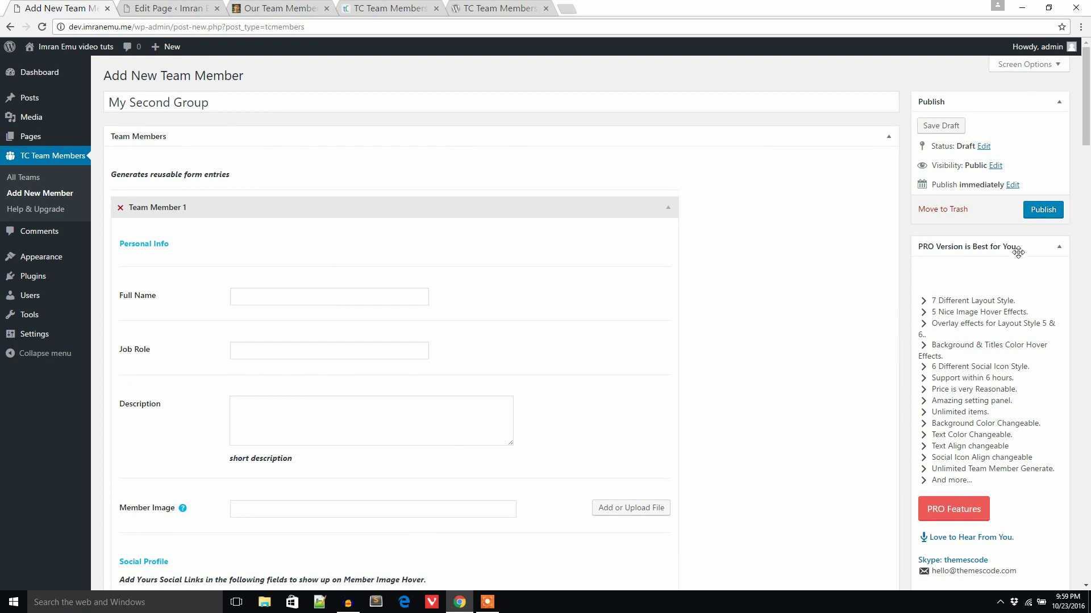
click(1044, 213)
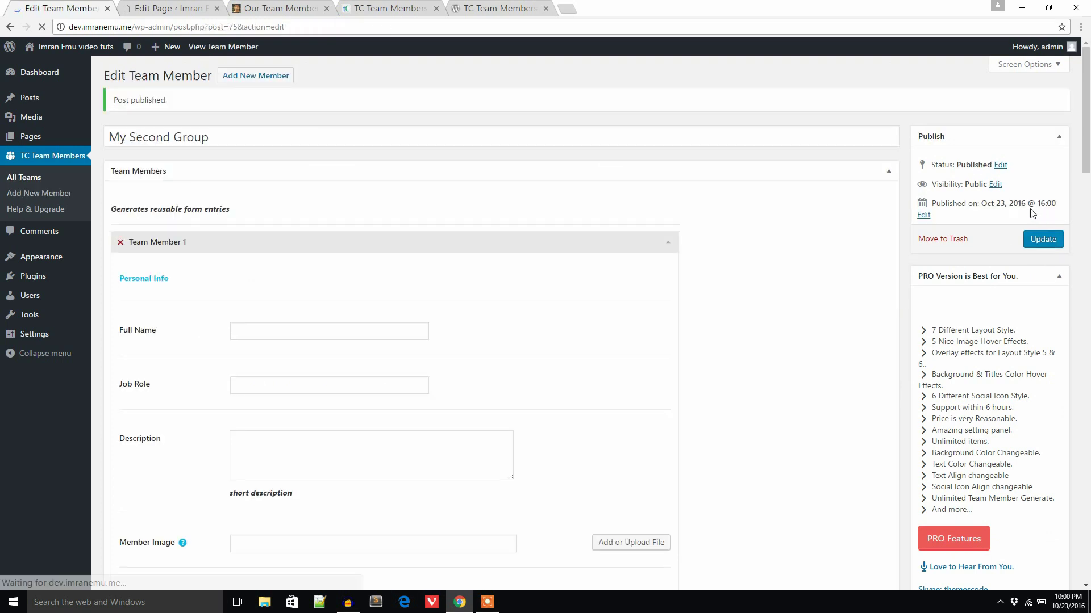
click(277, 8)
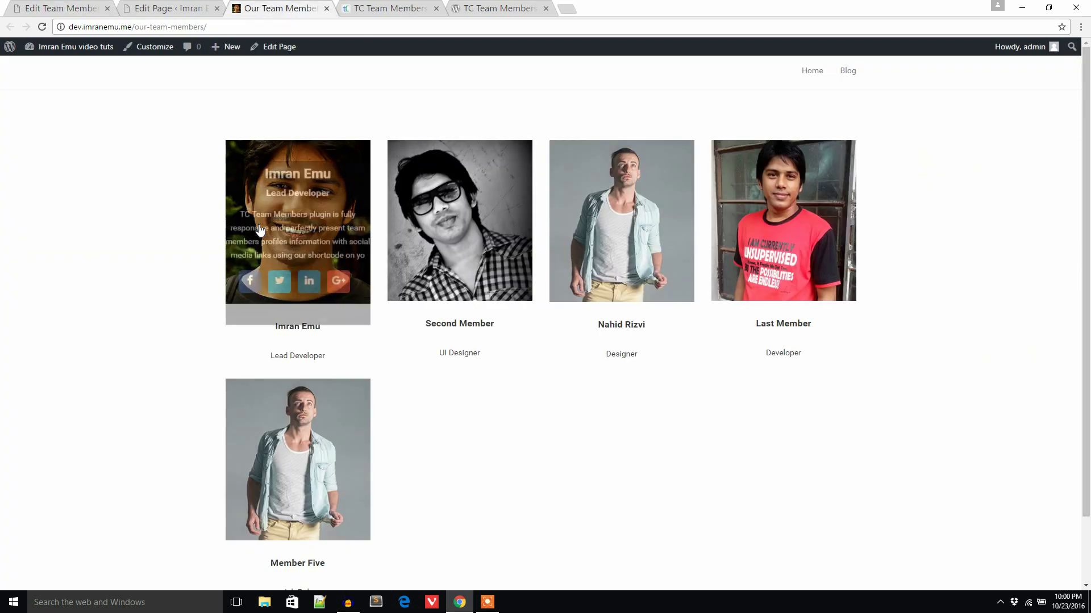
- Narrow the browser window to check the single-column mobile layout, then widen and maximize it again
click(1049, 7)
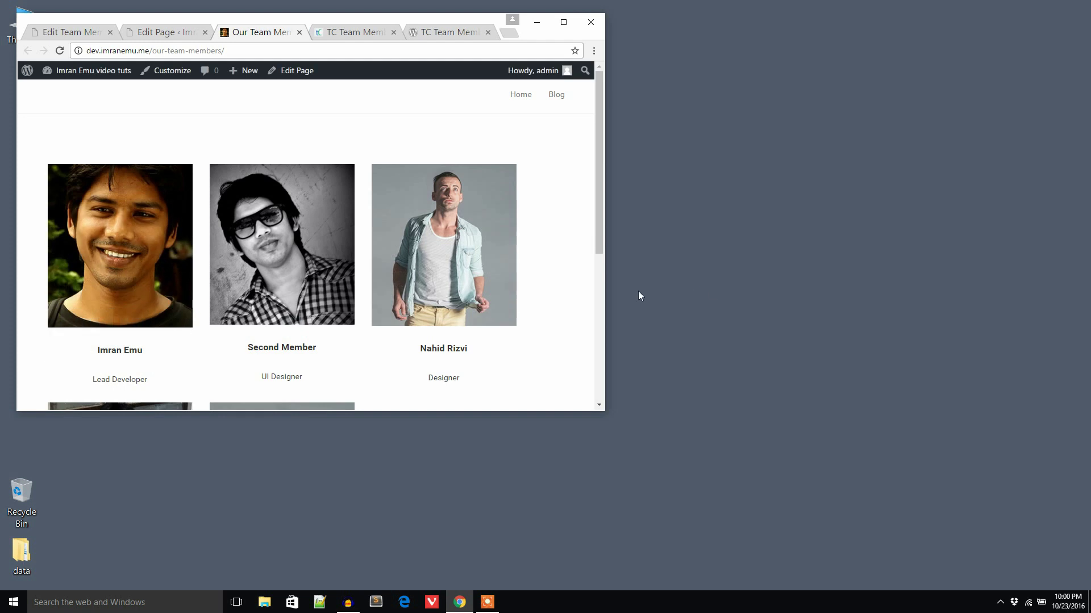
drag(614, 302, 207, 305)
scroll(127, 277, down, 8)
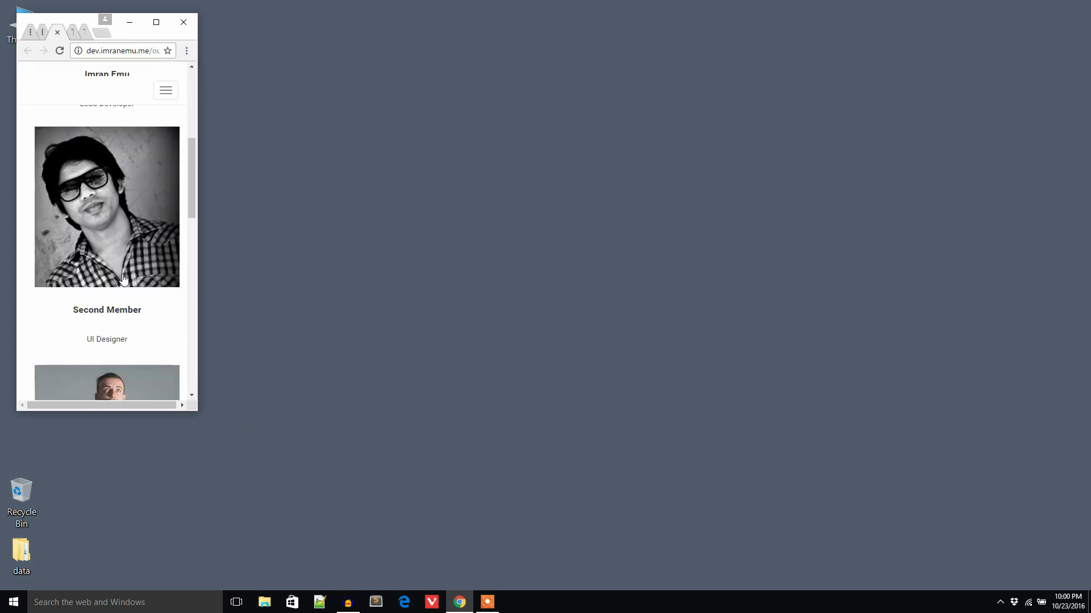
scroll(123, 281, down, 8)
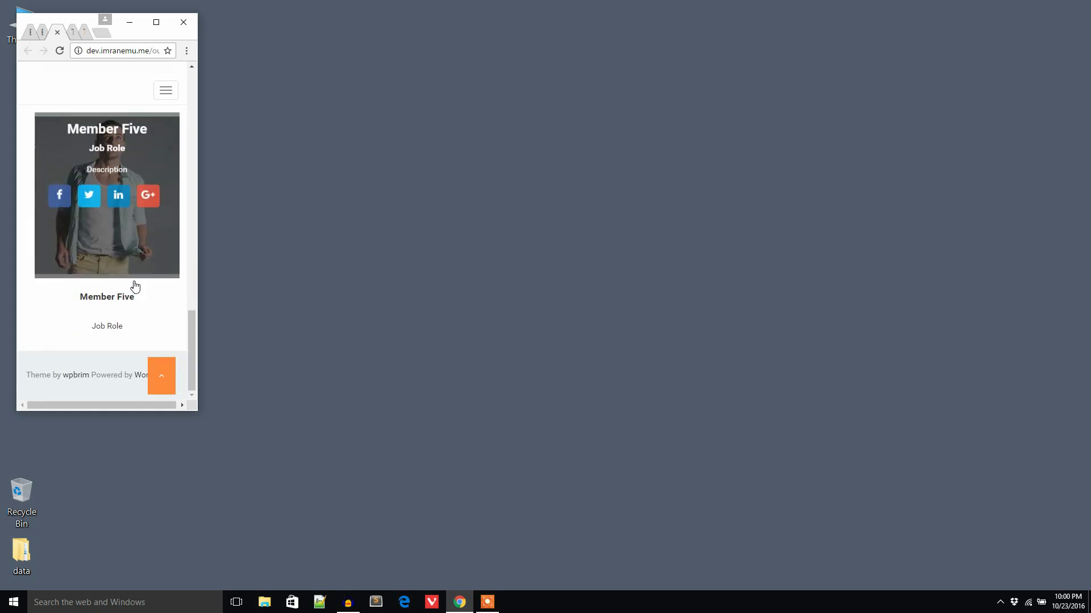
drag(205, 292, 966, 298)
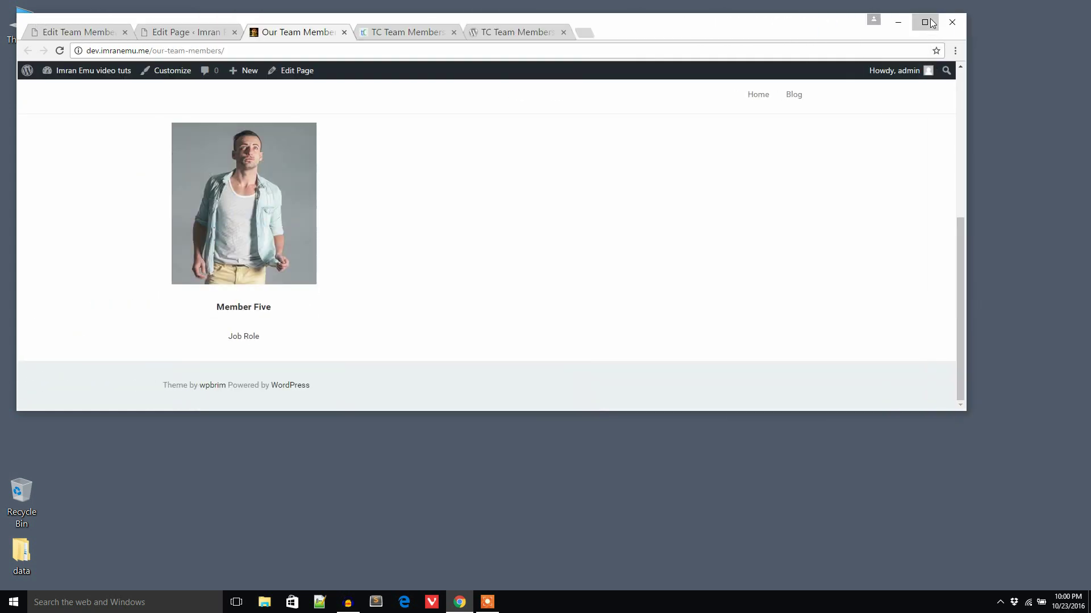
click(931, 23)
- Open Contact Me from the WordPress.org plugin page in a new tab and switch to it
click(435, 7)
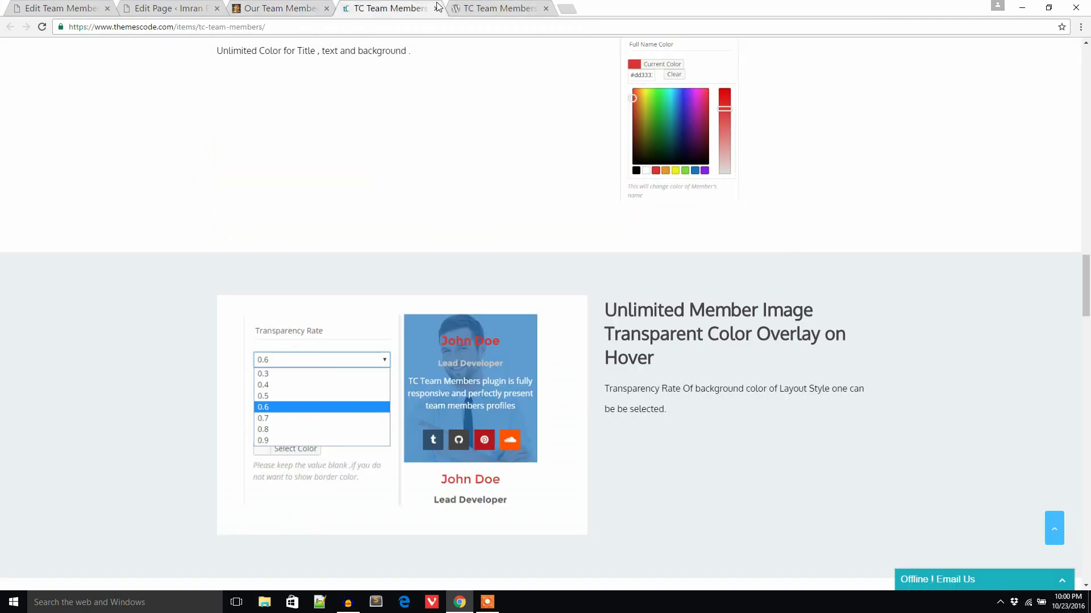
click(483, 8)
click(484, 369)
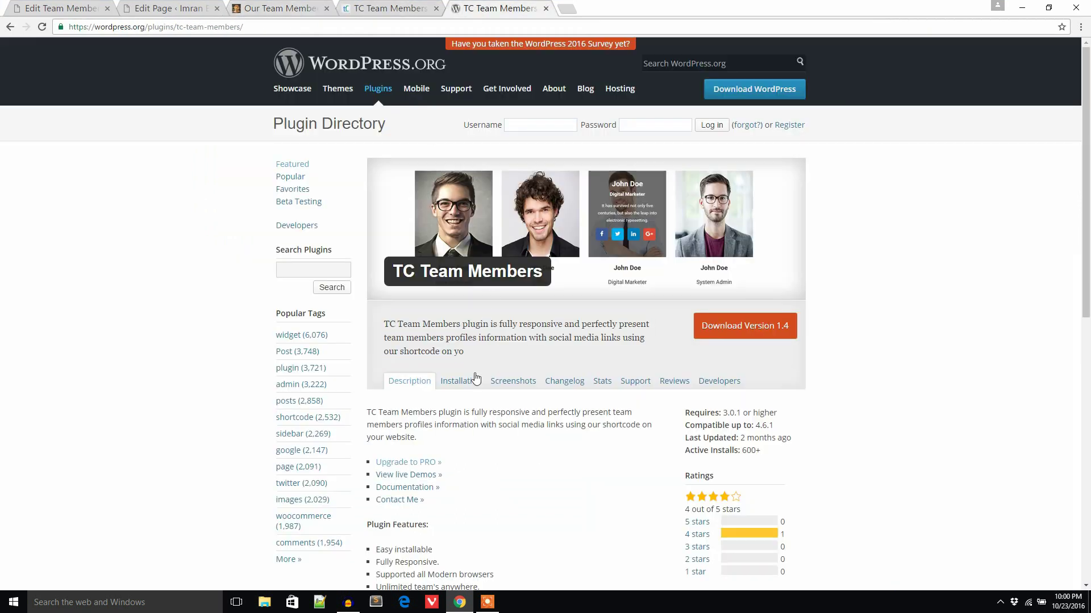
scroll(472, 381, down, 3)
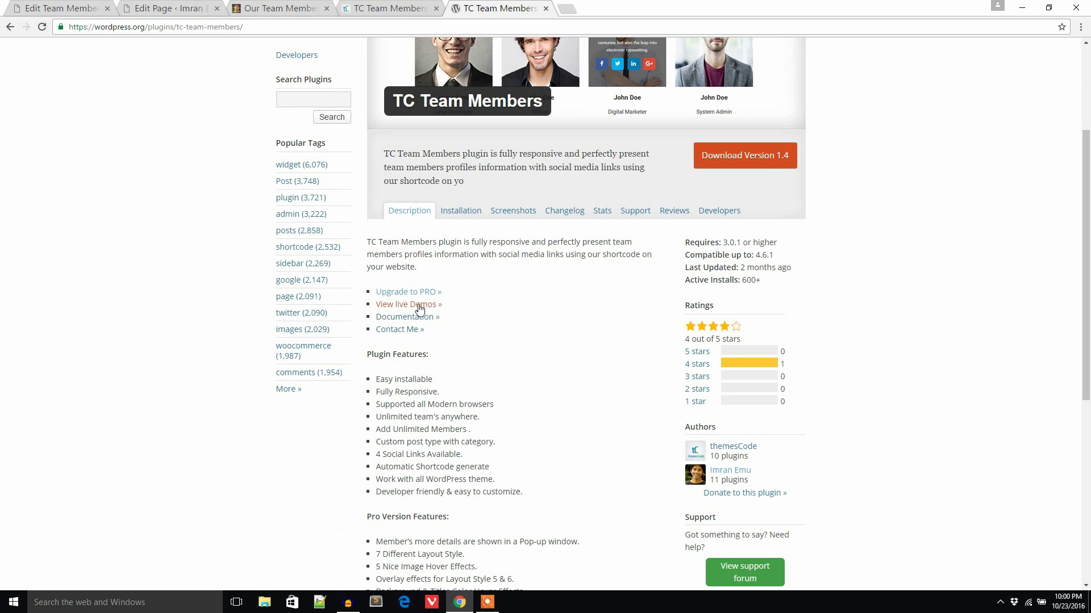
right_click(410, 334)
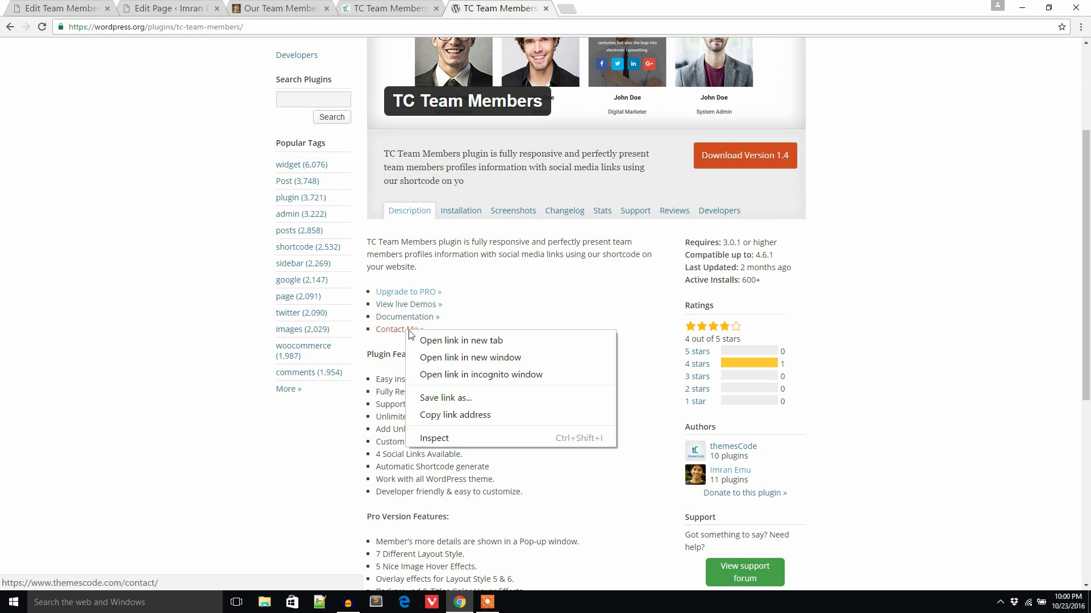
click(440, 339)
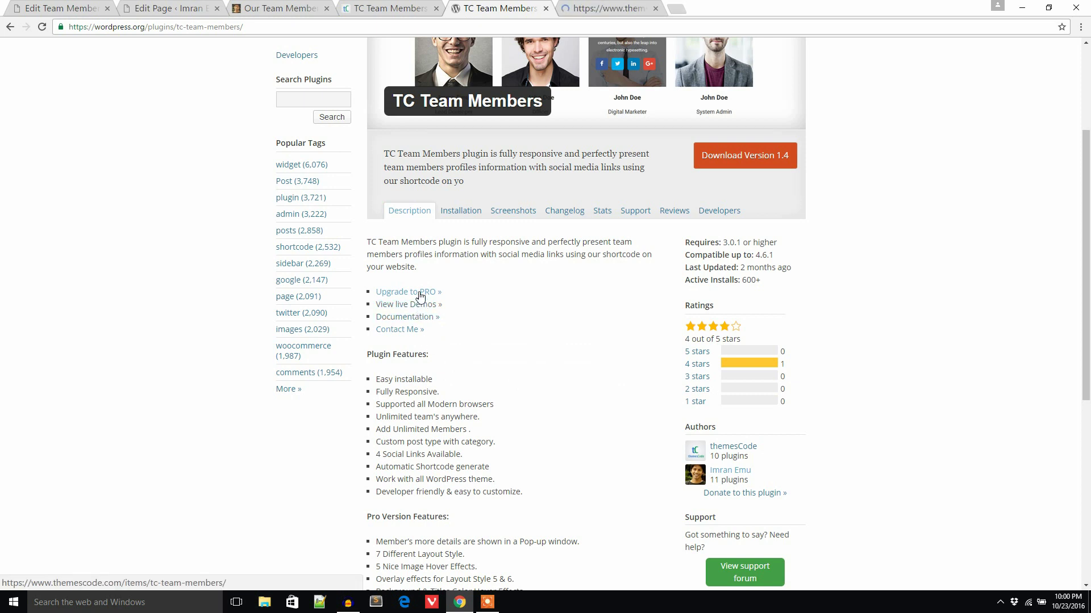
click(591, 8)
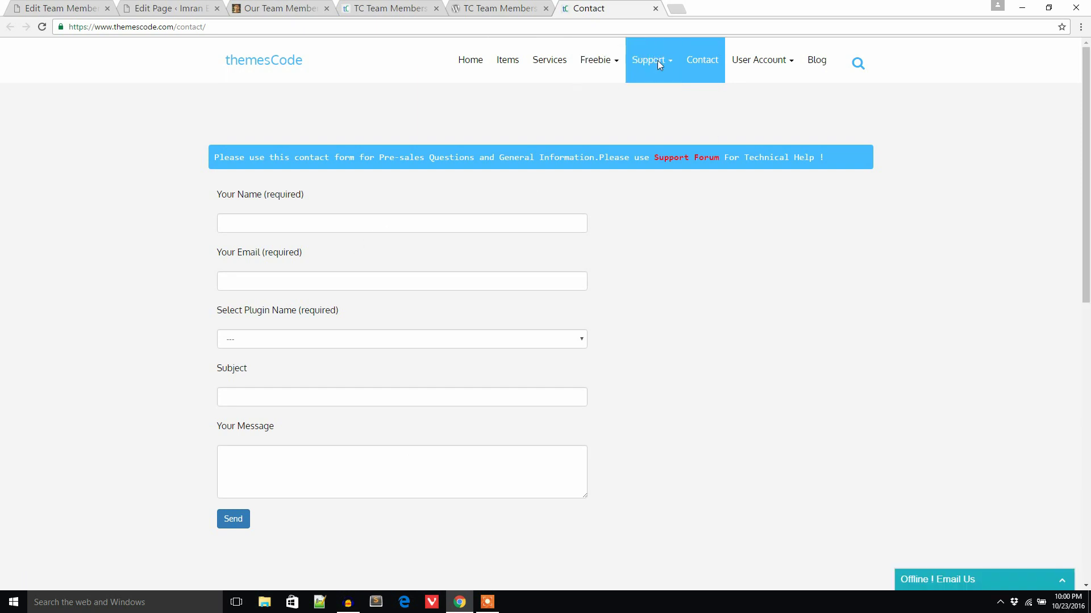
- Look over the themesCode support page, then close that tab
click(650, 99)
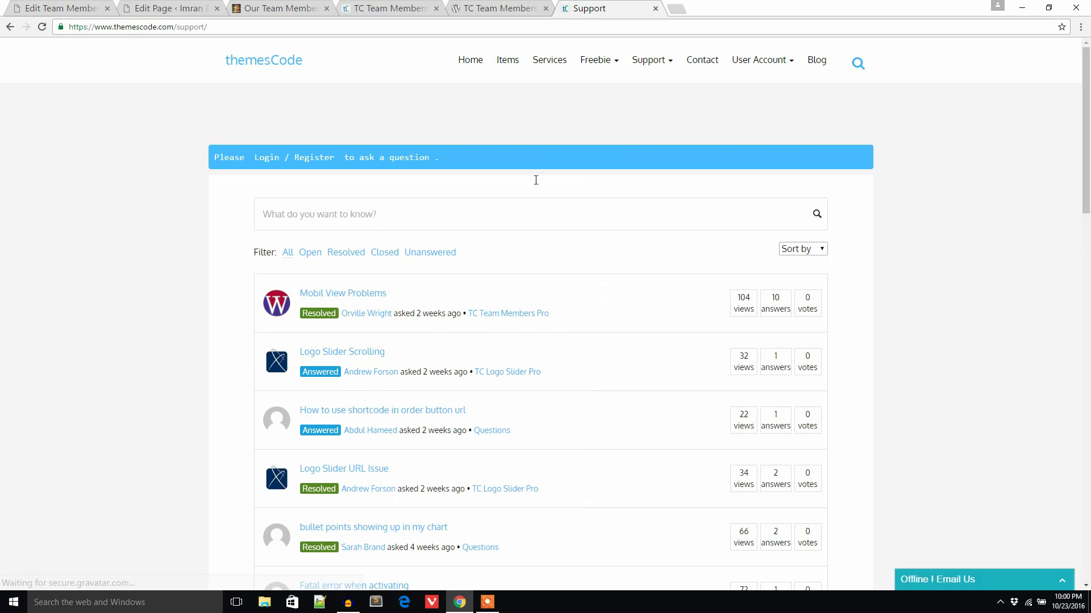
scroll(399, 284, down, 3)
scroll(400, 284, up, 3)
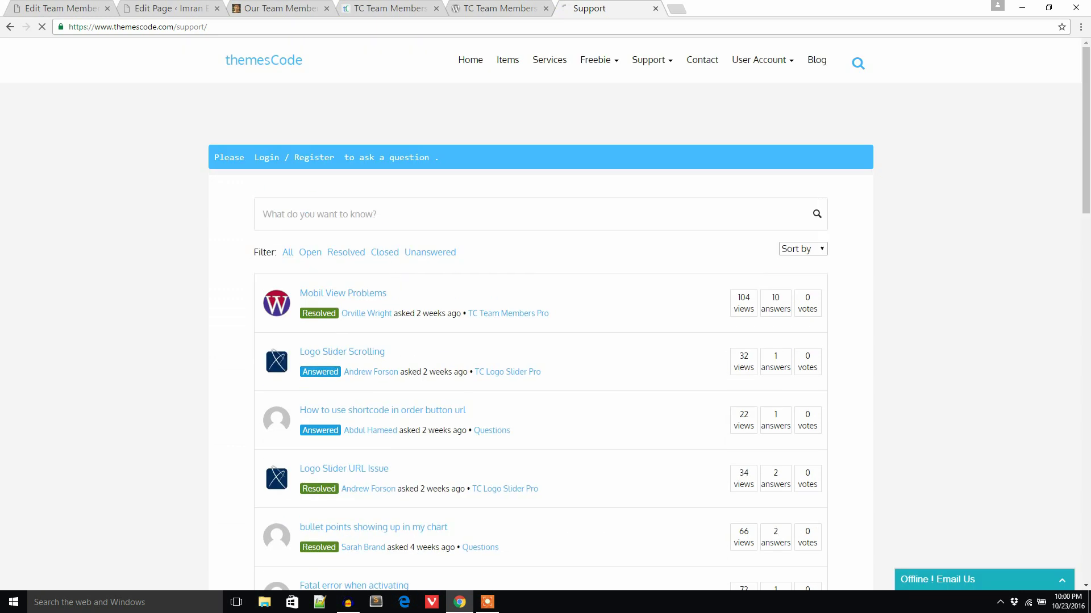
click(655, 8)
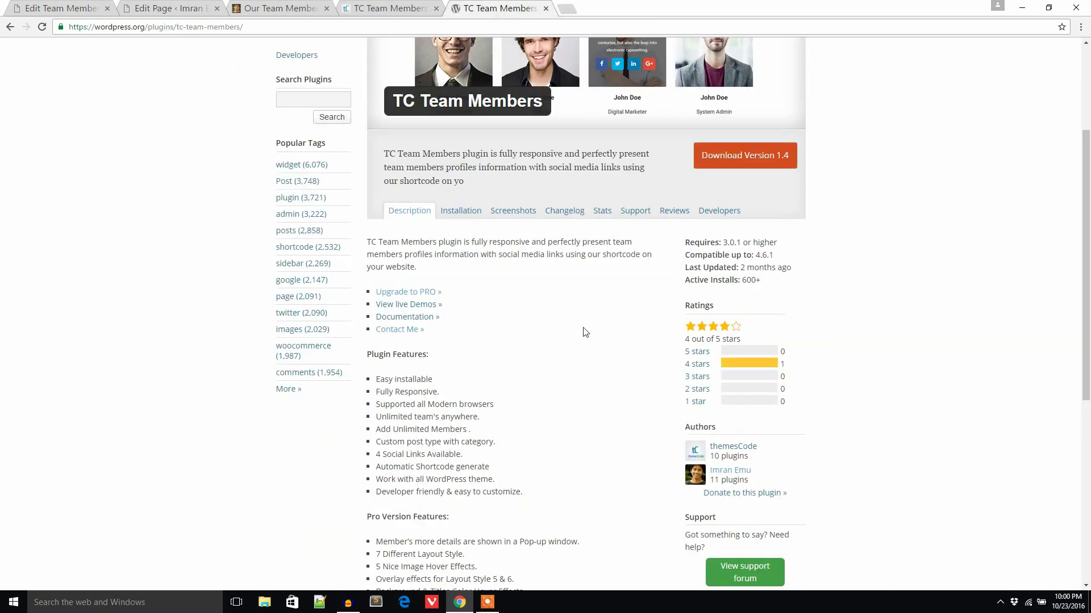
- Return to the Our Team Members Edit Page and click into the [tc-team-members teamid="68"] shortcode
scroll(585, 333, down, 4)
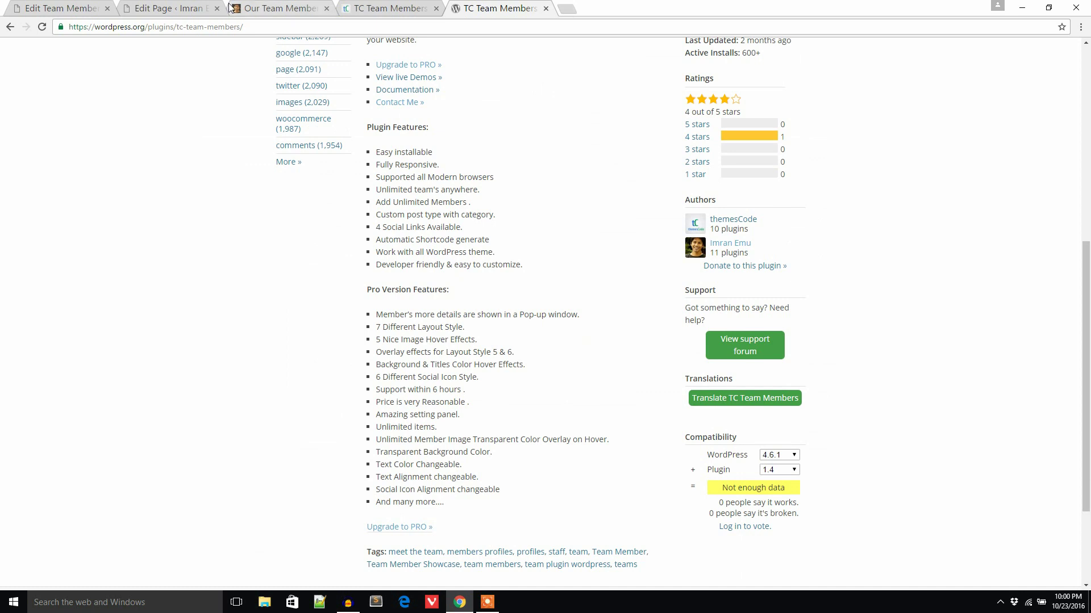
click(268, 8)
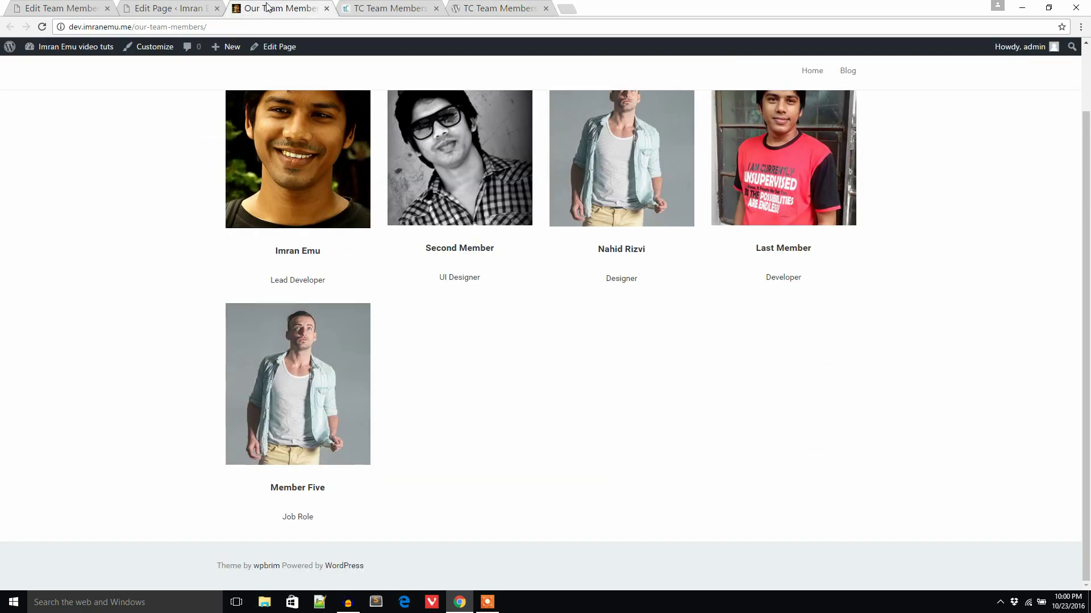
click(195, 7)
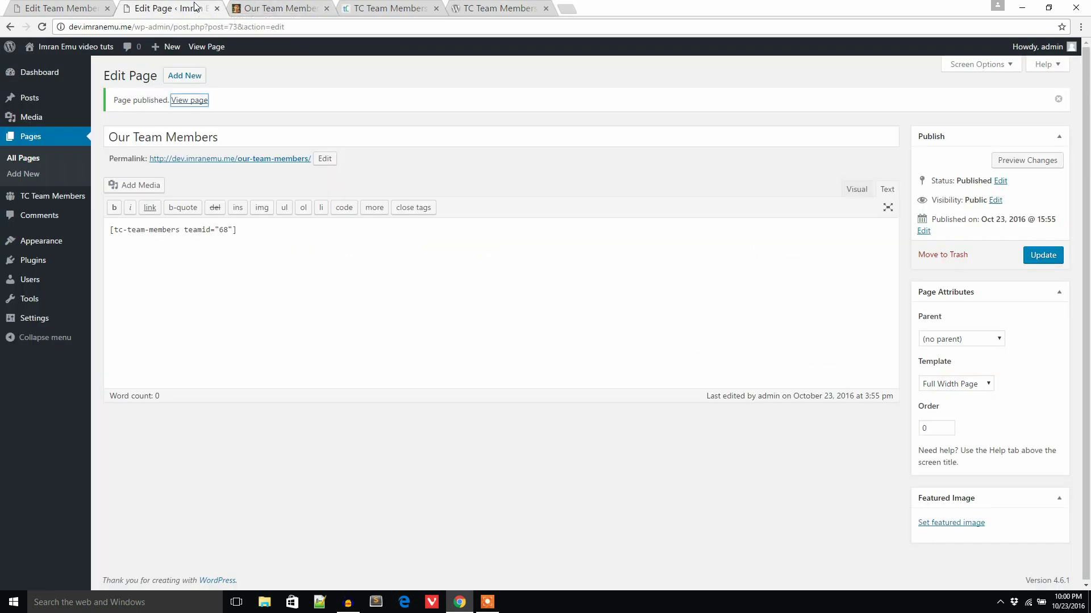
click(207, 291)
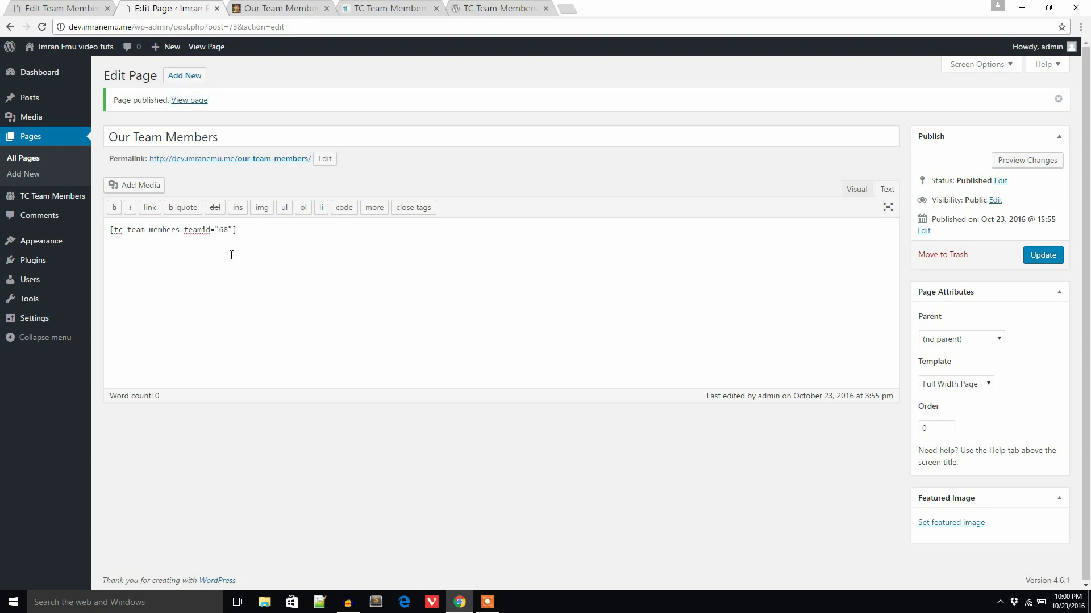